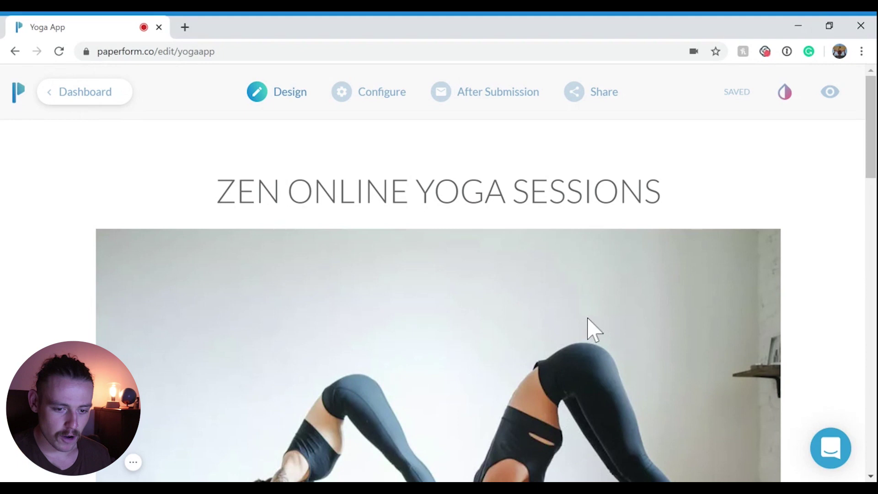
# - Inspect the yoga cover photo, the form title and the description in the editor
pyautogui.scroll(-2, 511, 301)
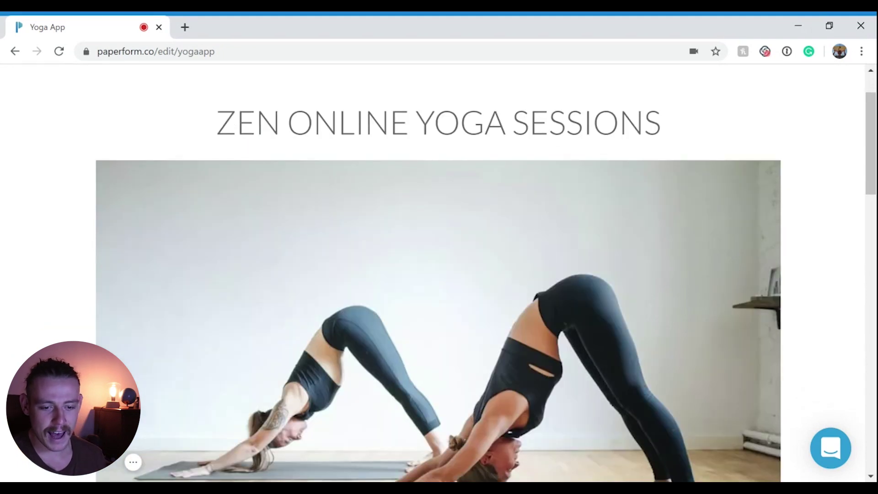
pyautogui.click(565, 304)
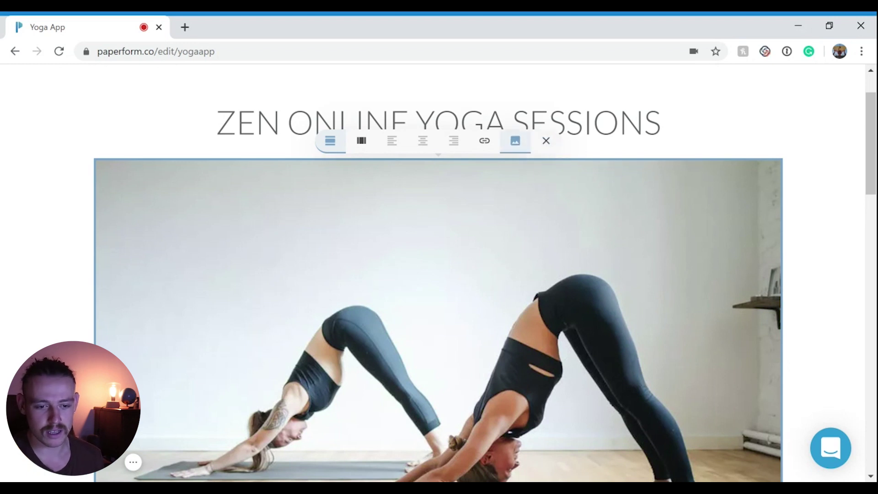
pyautogui.click(518, 150)
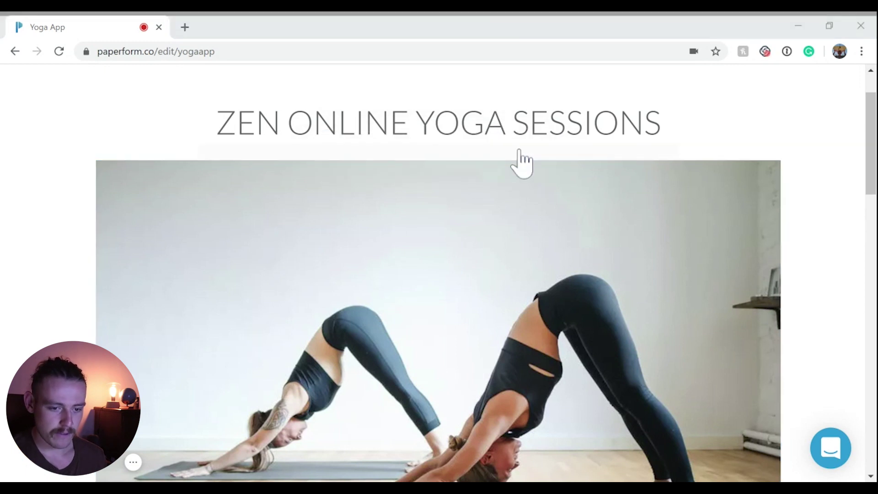
pyautogui.click(653, 204)
pyautogui.click(619, 122)
pyautogui.moveTo(618, 122); pyautogui.dragTo(340, 123)
pyautogui.scroll(-9, 441, 190)
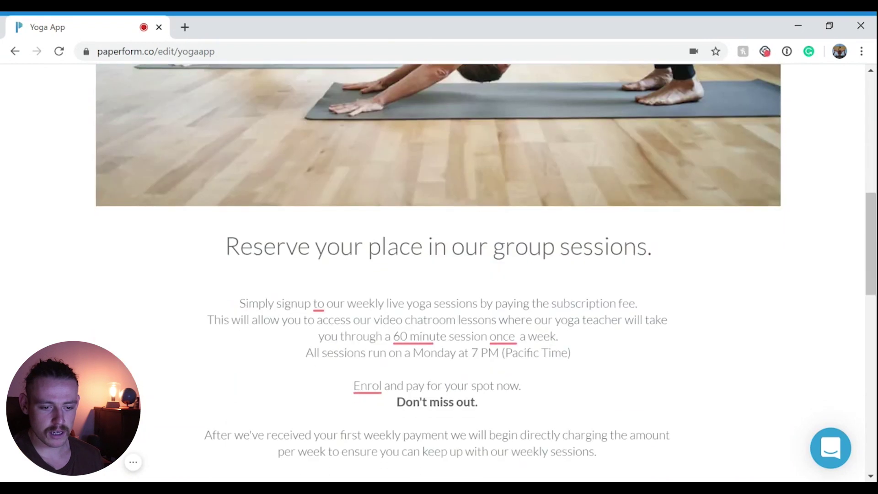
pyautogui.click(469, 352)
pyautogui.scroll(-2, 468, 352)
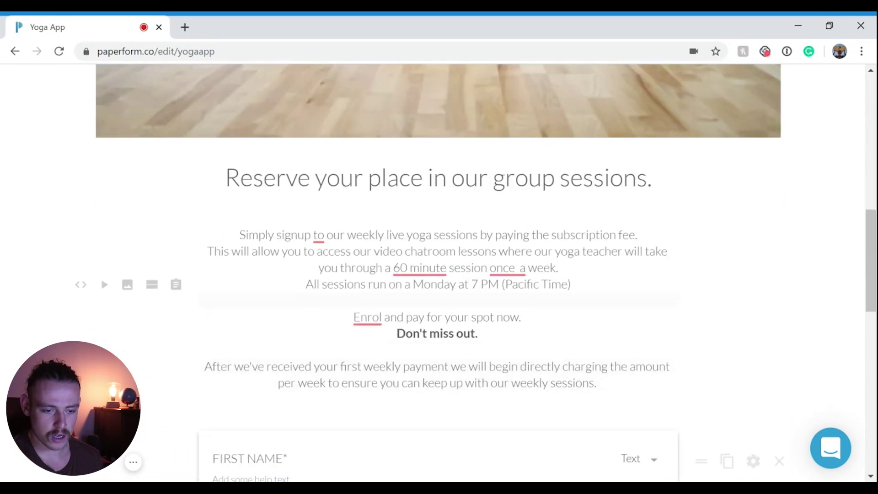
pyautogui.scroll(12, 514, 343)
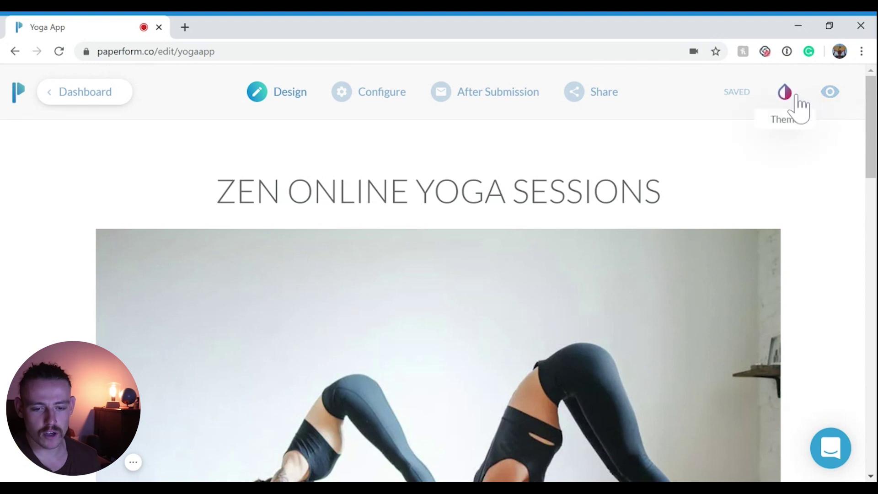
# - Browse the theme's typography, UI element and translation settings, then return to the editor
pyautogui.click(784, 94)
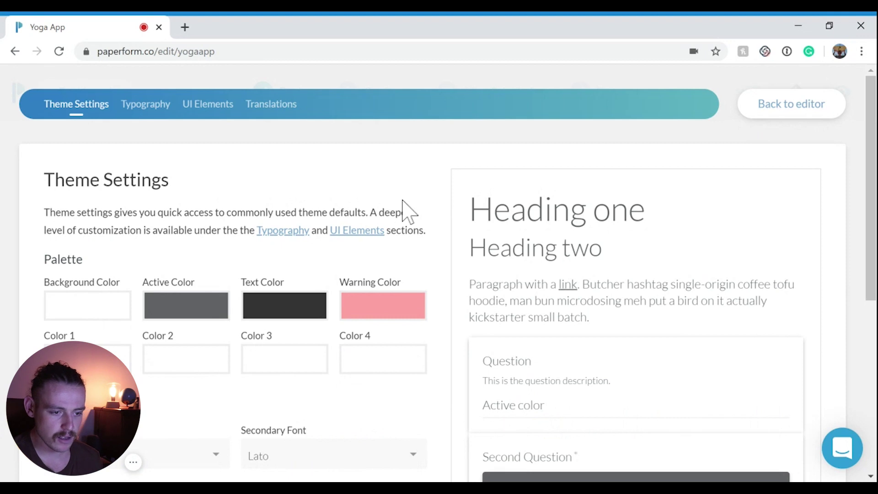
pyautogui.click(148, 104)
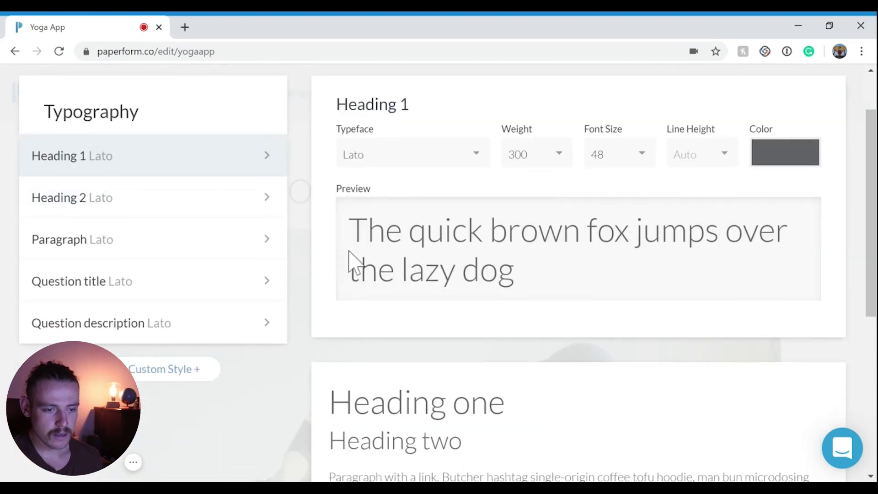
pyautogui.scroll(2, 349, 256)
pyautogui.click(219, 104)
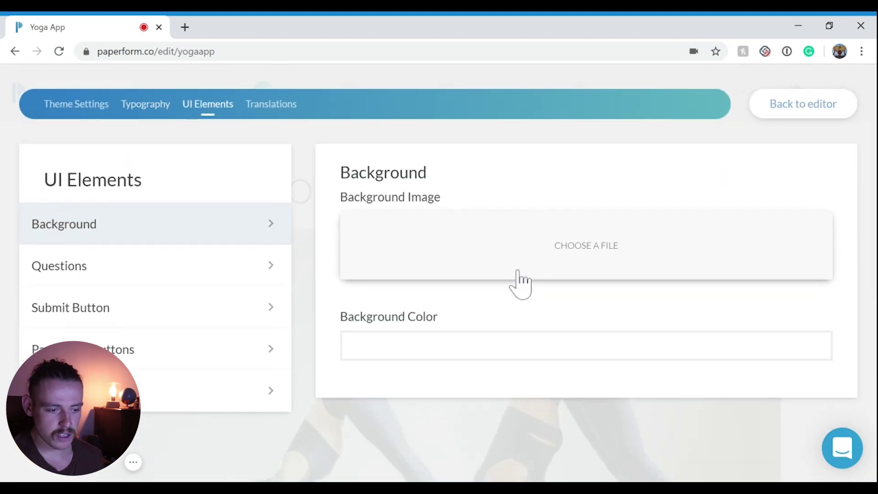
pyautogui.click(255, 273)
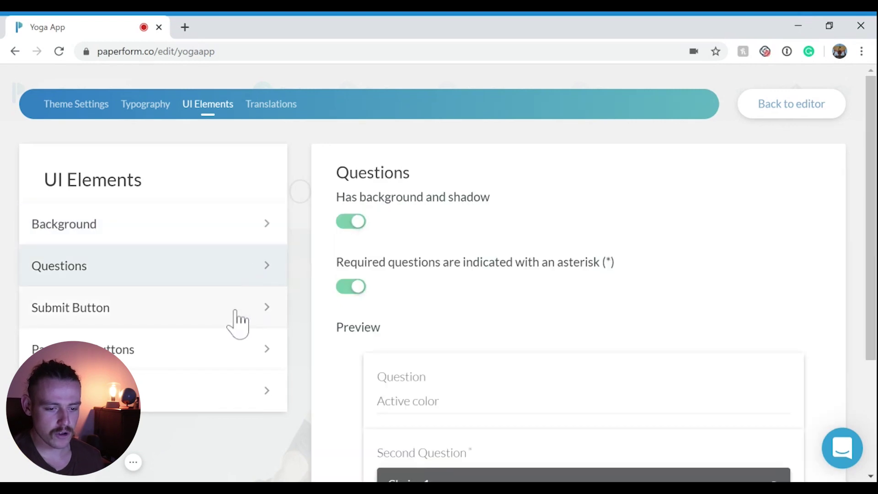
pyautogui.click(221, 321)
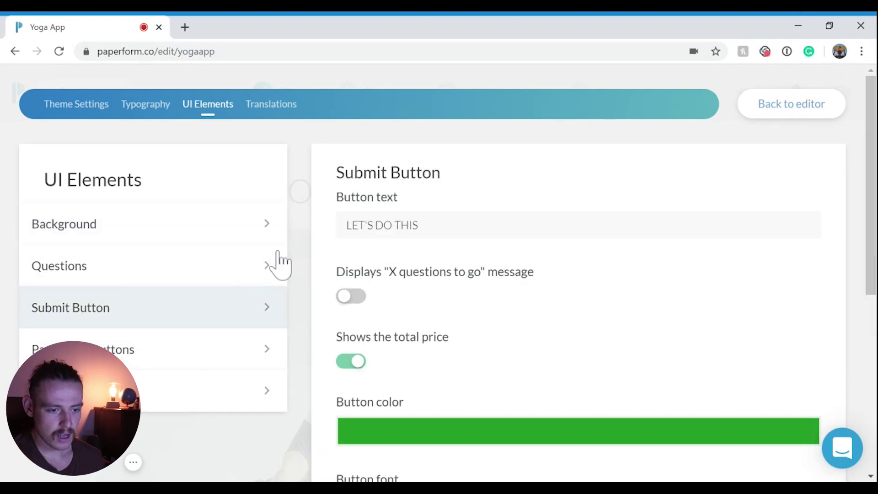
pyautogui.click(275, 104)
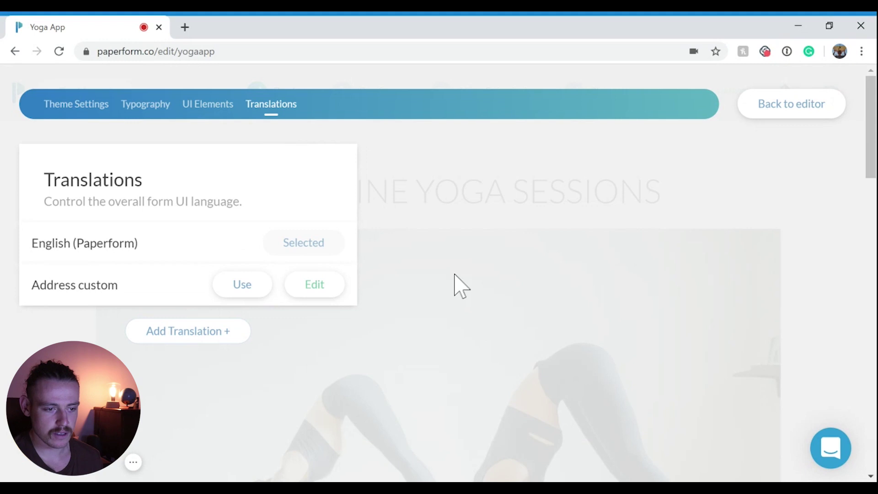
pyautogui.click(820, 108)
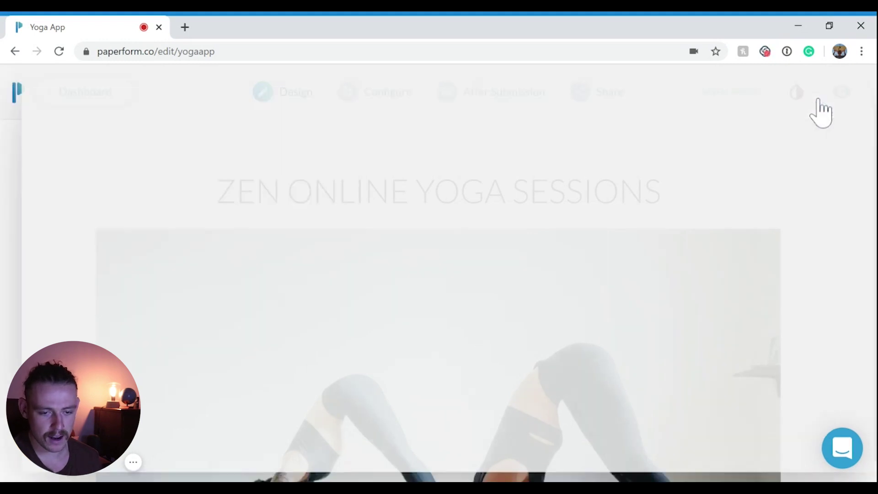
# - Correct the description wording to 'signup for', '60-minute', 'once a' and 'Enroll'
pyautogui.scroll(-10, 752, 315)
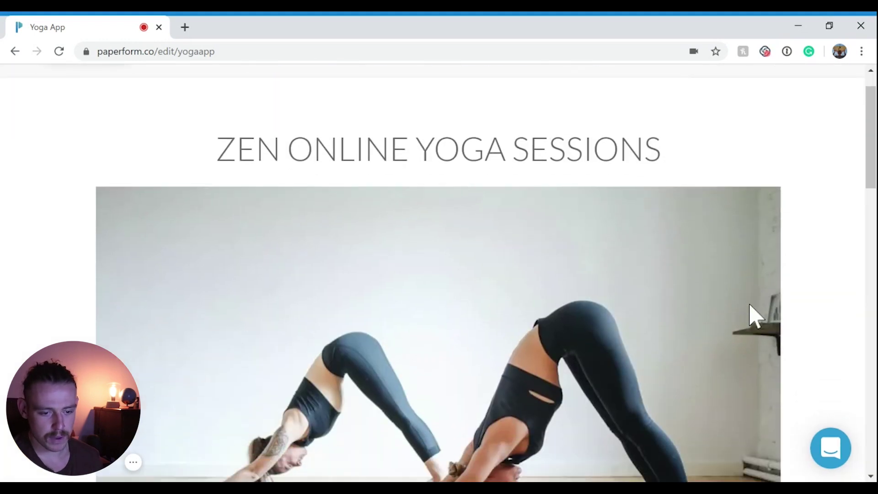
pyautogui.scroll(-3, 756, 316)
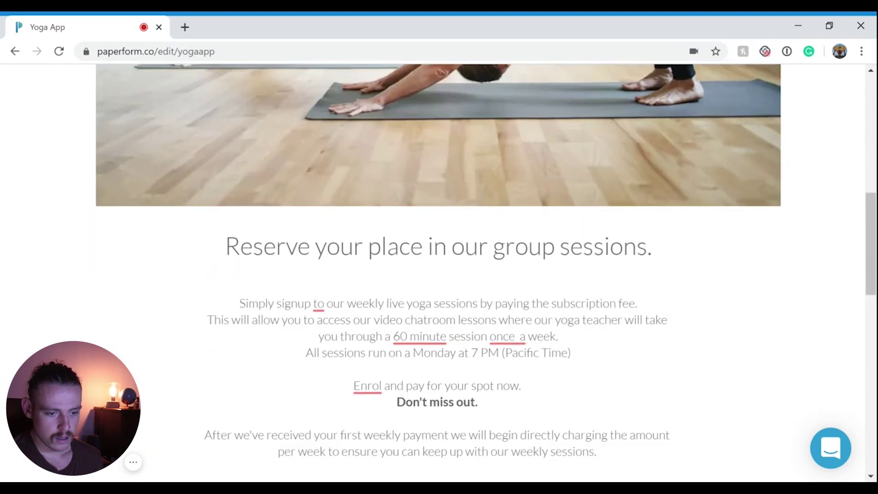
pyautogui.click(315, 240)
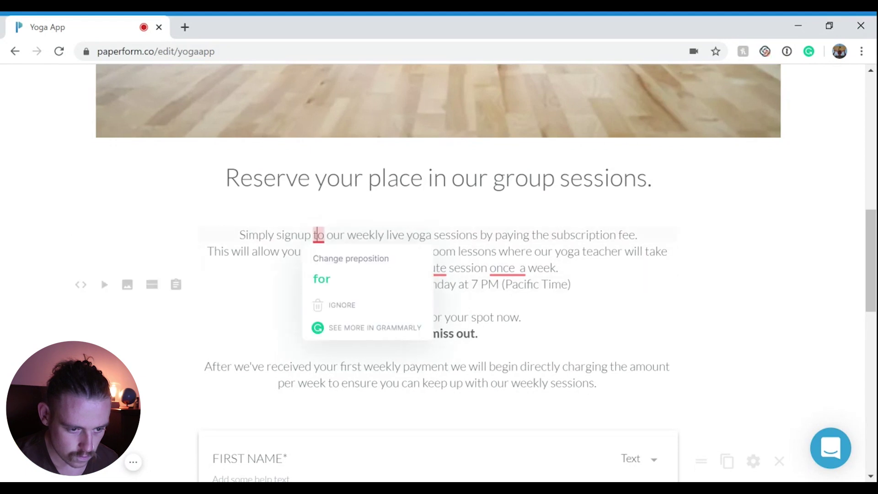
pyautogui.click(322, 261)
pyautogui.click(421, 267)
pyautogui.click(425, 309)
pyautogui.click(508, 270)
pyautogui.click(514, 304)
pyautogui.click(373, 362)
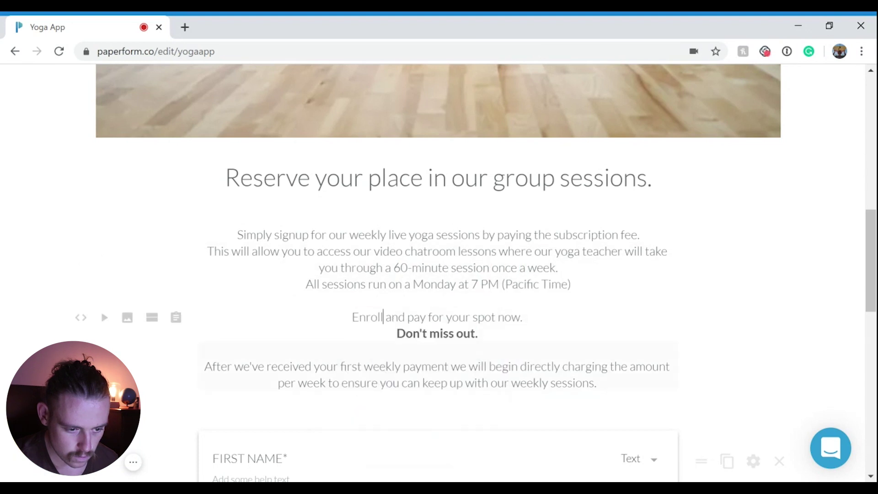
# - Save the form changes
pyautogui.scroll(-10, 378, 368)
pyautogui.scroll(-3, 384, 369)
pyautogui.scroll(15, 384, 369)
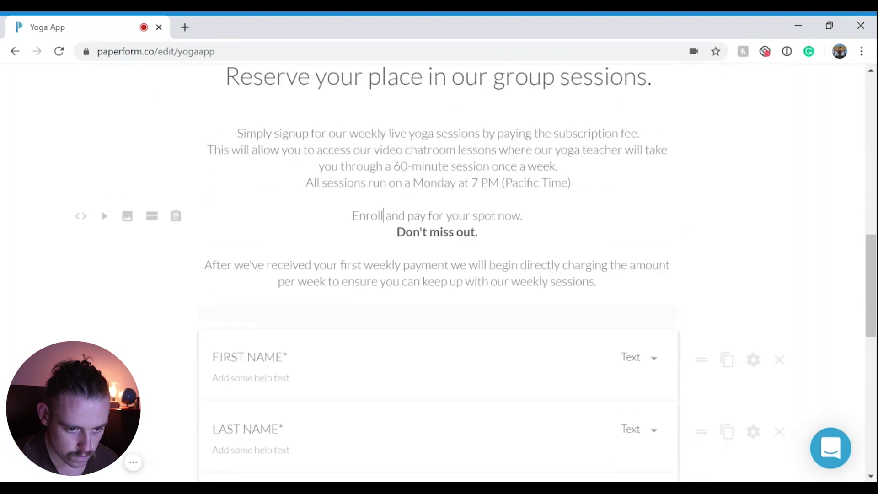
pyautogui.click(734, 93)
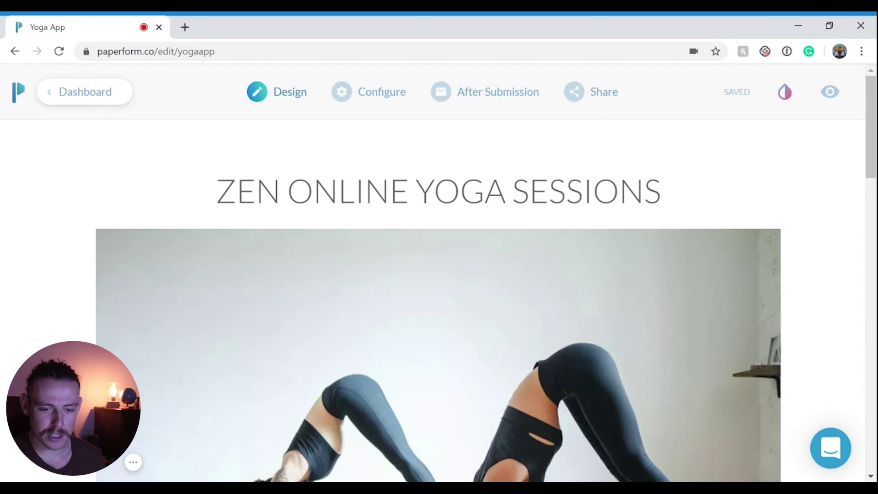
pyautogui.moveTo(661, 190); pyautogui.dragTo(101, 183)
pyautogui.click(514, 190)
pyautogui.scroll(-10, 526, 196)
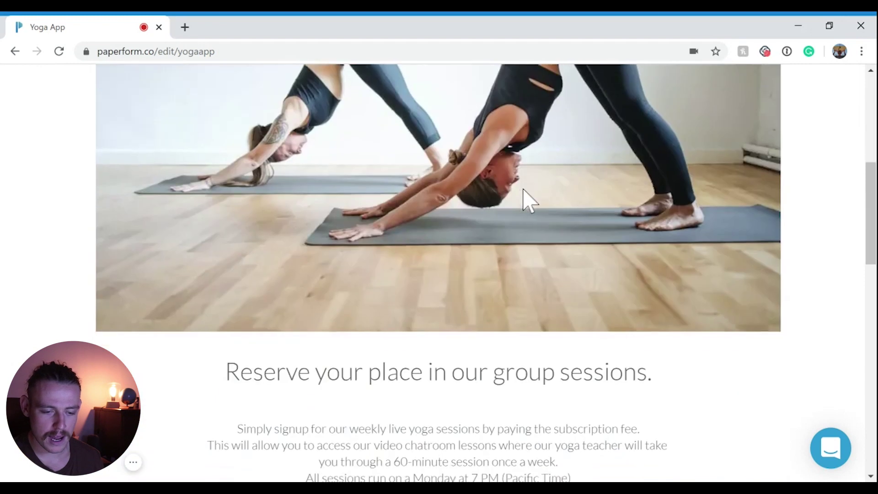
pyautogui.click(488, 247)
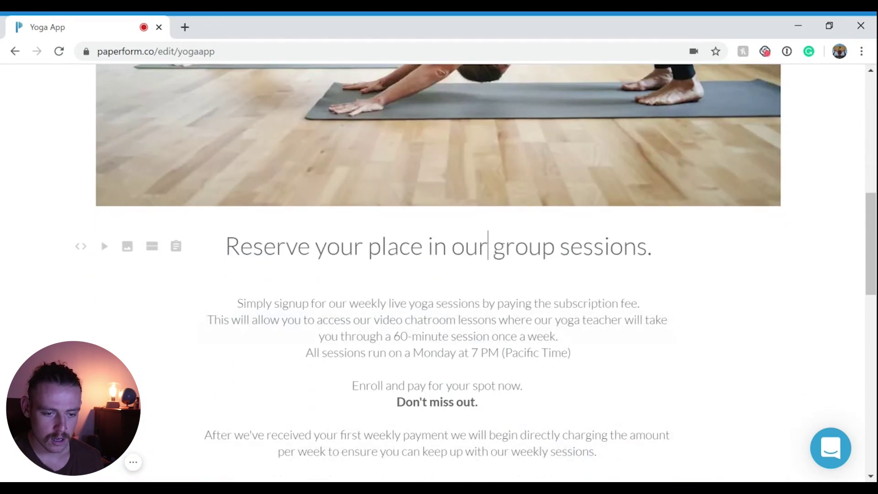
pyautogui.scroll(8, 690, 450)
pyautogui.scroll(-3, 638, 355)
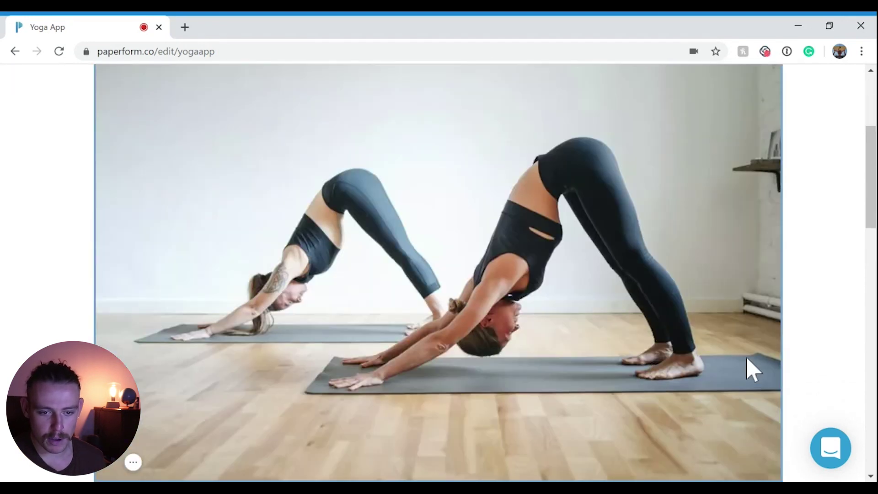
pyautogui.click(747, 364)
pyautogui.scroll(2, 746, 365)
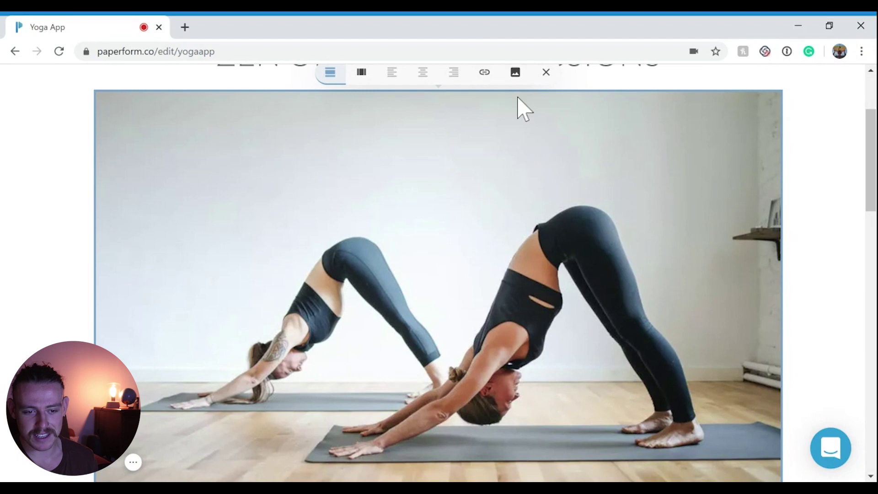
pyautogui.click(515, 73)
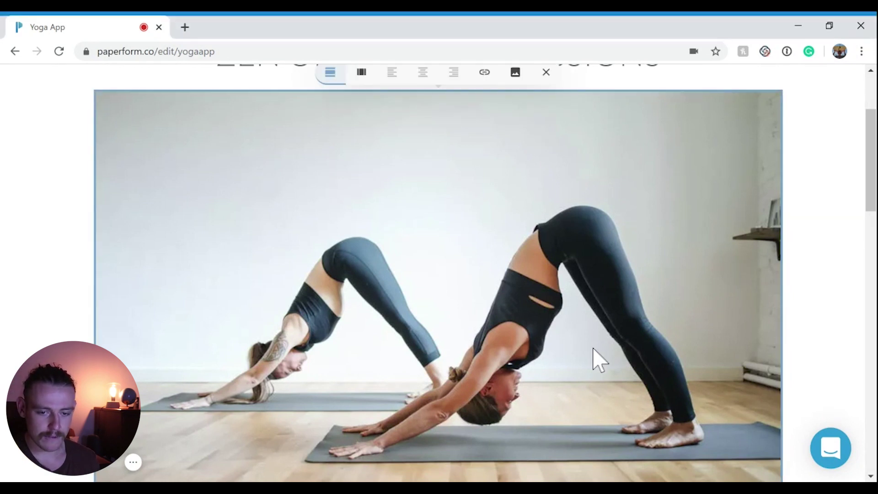
pyautogui.scroll(-4, 594, 359)
pyautogui.scroll(6, 604, 361)
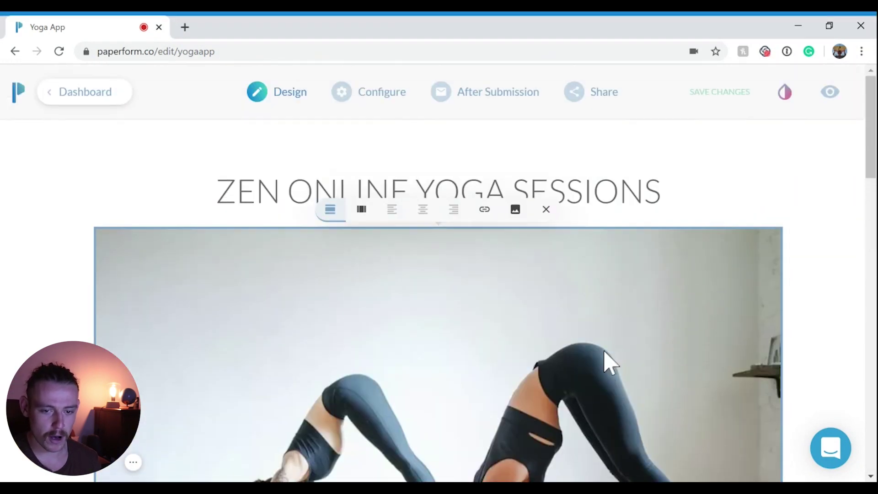
# - Open the theme settings and review the Typography section
pyautogui.click(785, 93)
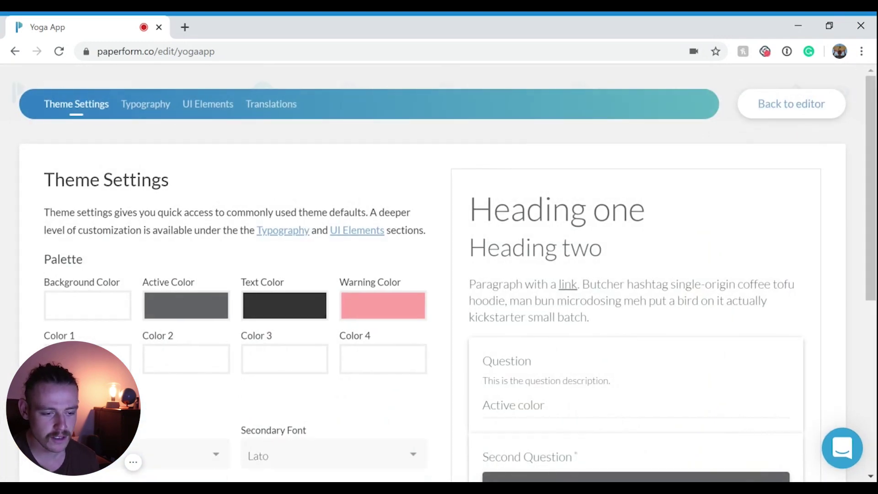
pyautogui.scroll(-5, 439, 206)
pyautogui.scroll(5, 398, 235)
pyautogui.click(151, 110)
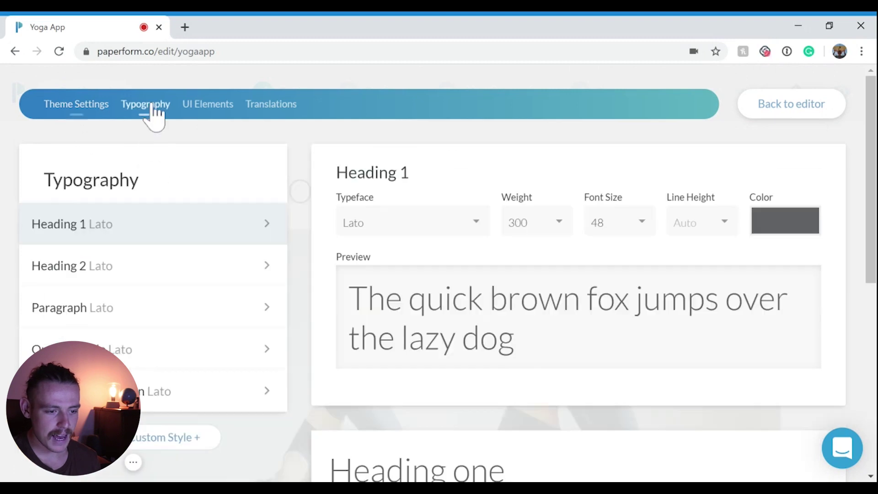
pyautogui.scroll(-2, 203, 186)
pyautogui.scroll(2, 209, 151)
# - Review the question, submit, pagination and custom CSS UI settings and translations, then return to the editor
pyautogui.click(210, 121)
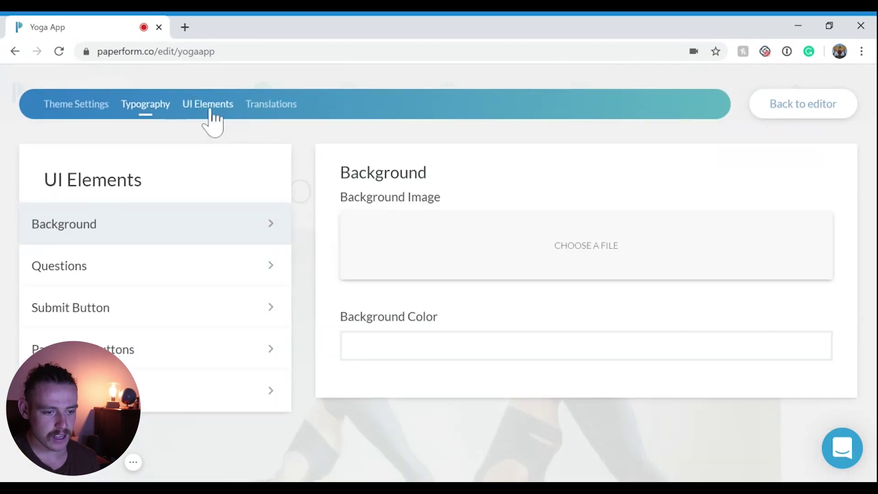
pyautogui.click(188, 268)
pyautogui.click(202, 311)
pyautogui.click(212, 355)
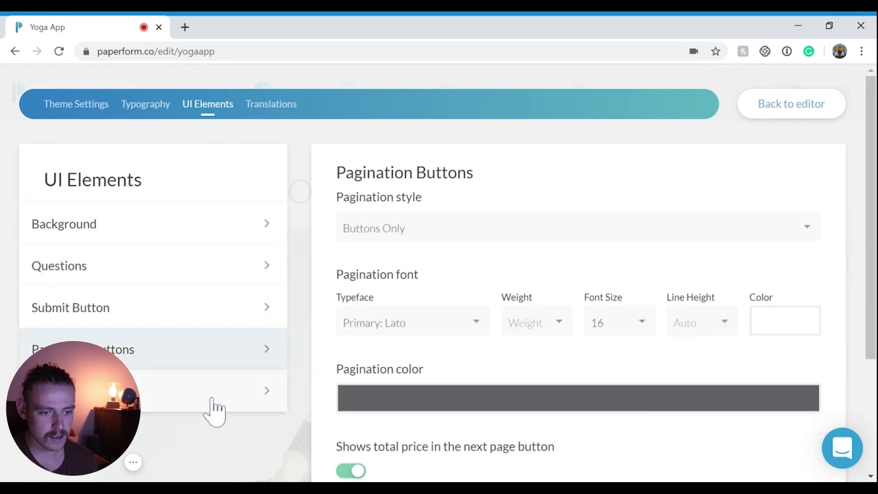
pyautogui.click(211, 397)
pyautogui.click(277, 109)
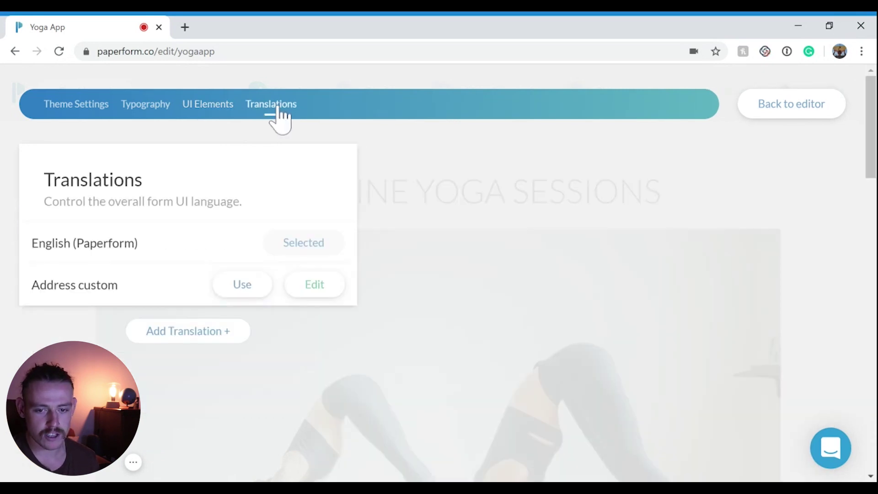
pyautogui.click(796, 110)
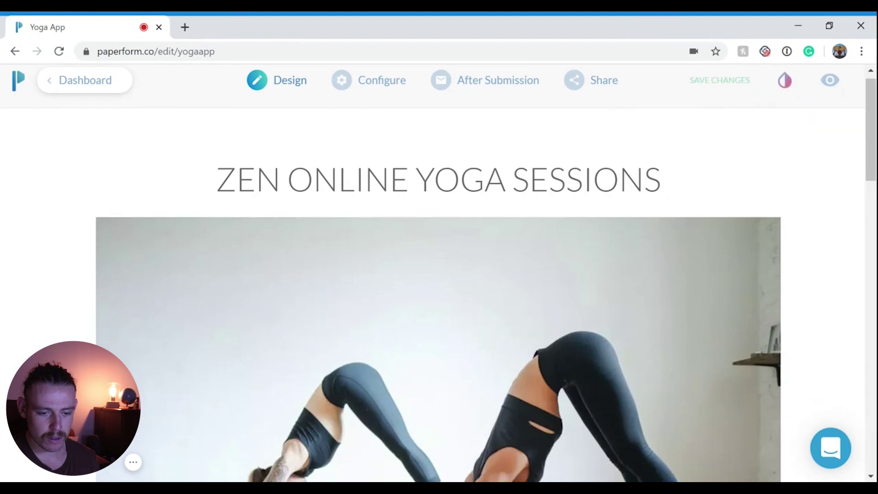
pyautogui.scroll(-10, 827, 196)
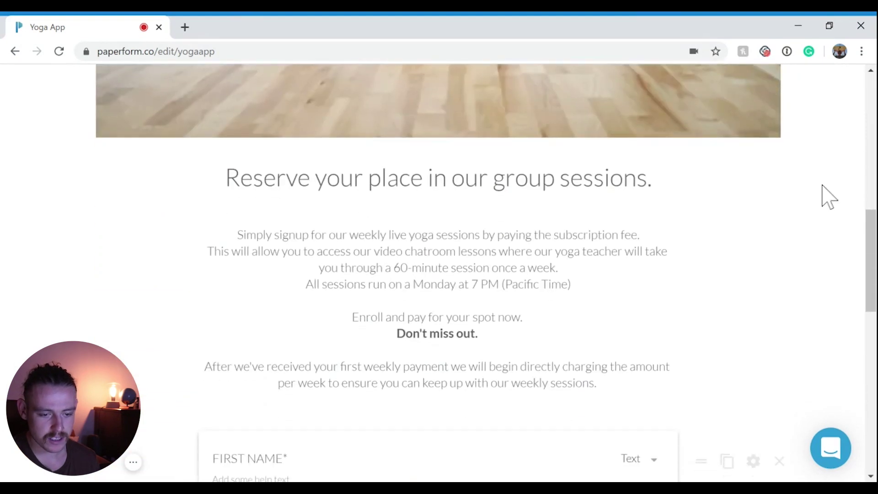
pyautogui.scroll(-5, 826, 195)
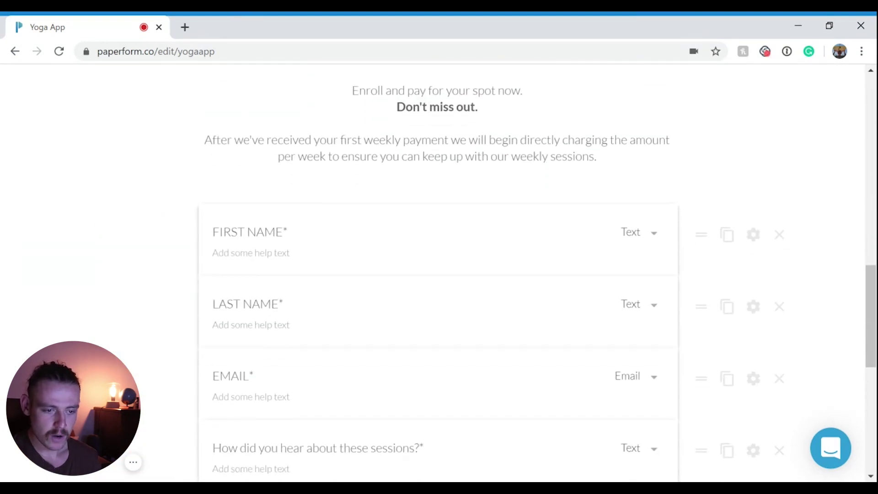
pyautogui.scroll(-1, 438, 275)
pyautogui.click(255, 186)
pyautogui.click(293, 186)
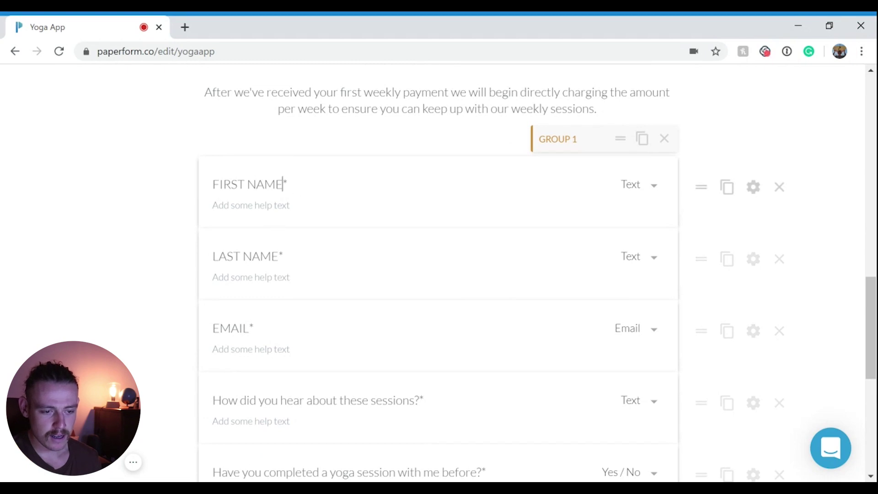
pyautogui.moveTo(290, 186); pyautogui.dragTo(187, 184)
pyautogui.moveTo(284, 258); pyautogui.dragTo(182, 255)
pyautogui.moveTo(257, 329); pyautogui.dragTo(176, 322)
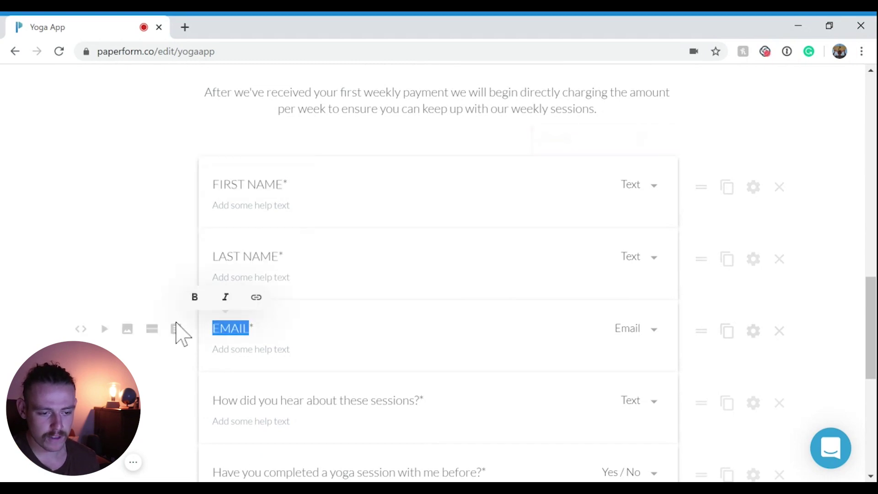
pyautogui.scroll(-3, 438, 274)
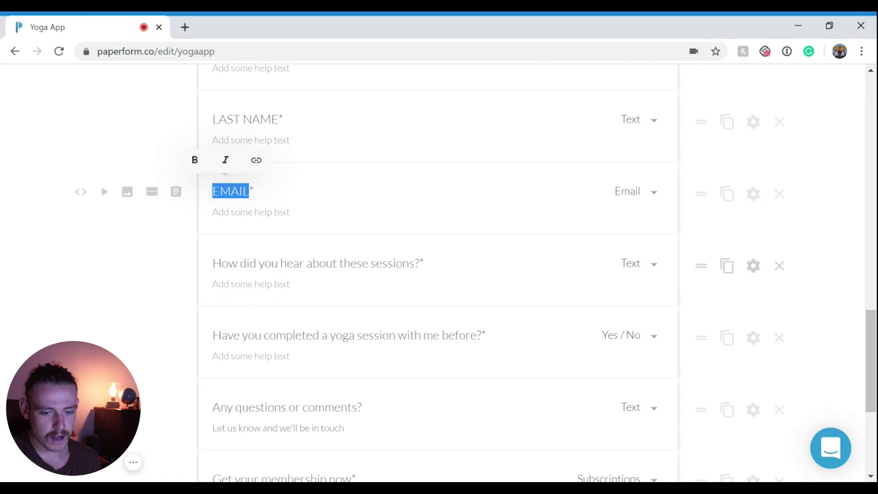
pyautogui.scroll(5, 507, 308)
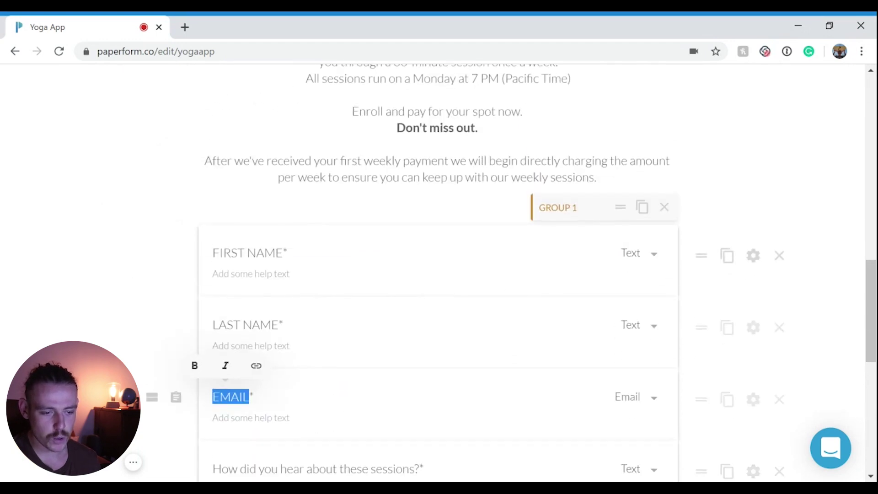
pyautogui.click(255, 253)
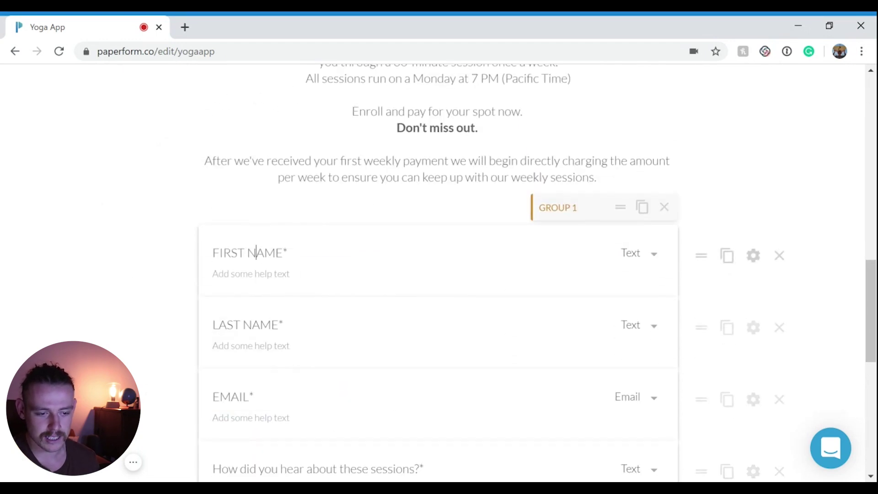
pyautogui.moveTo(277, 325); pyautogui.dragTo(188, 337)
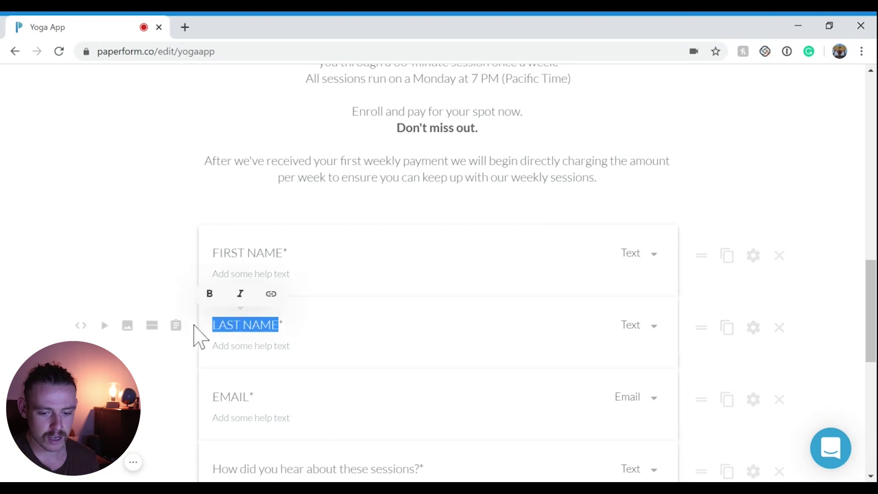
pyautogui.press('BackSpace')
pyautogui.hotkey('ctrl', 'z')
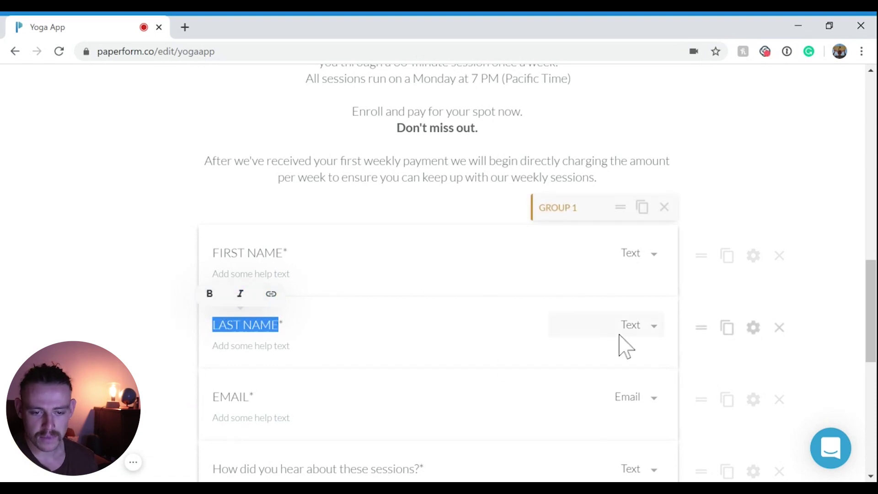
pyautogui.click(655, 255)
pyautogui.scroll(-5, 628, 311)
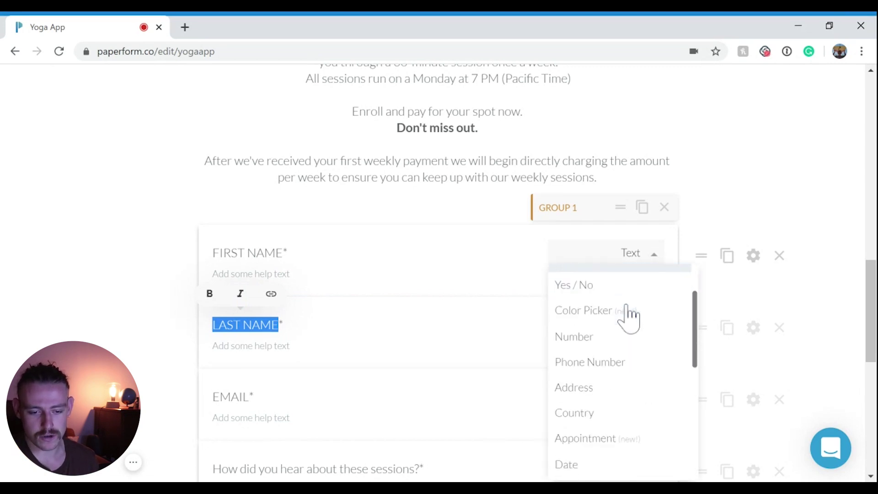
pyautogui.scroll(-3, 629, 318)
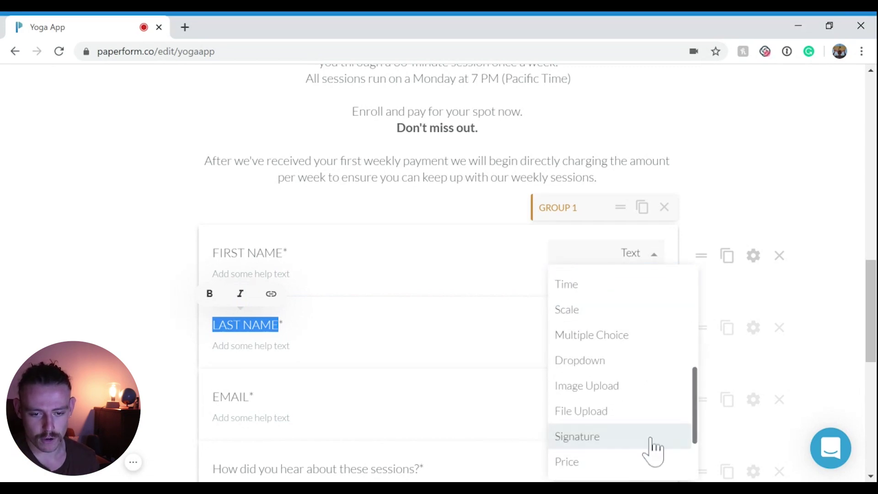
pyautogui.moveTo(706, 256); pyautogui.dragTo(702, 274)
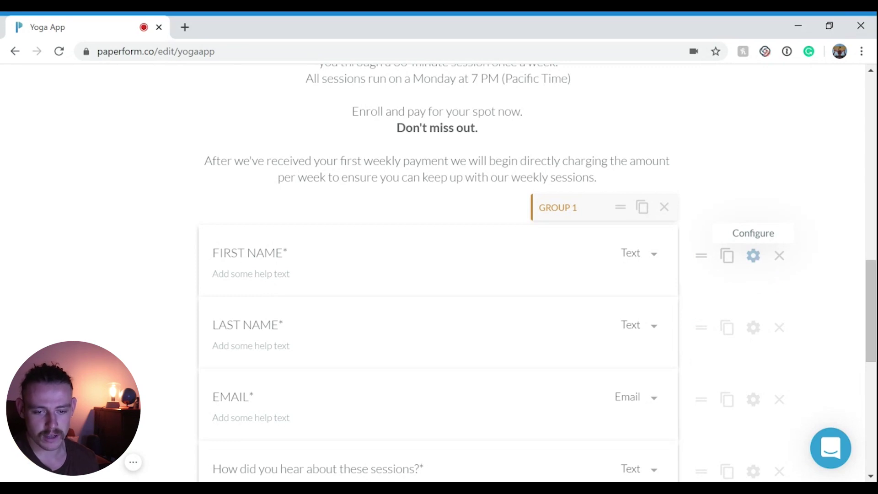
pyautogui.click(755, 257)
pyautogui.scroll(-2, 575, 270)
pyautogui.scroll(3, 503, 270)
pyautogui.click(118, 227)
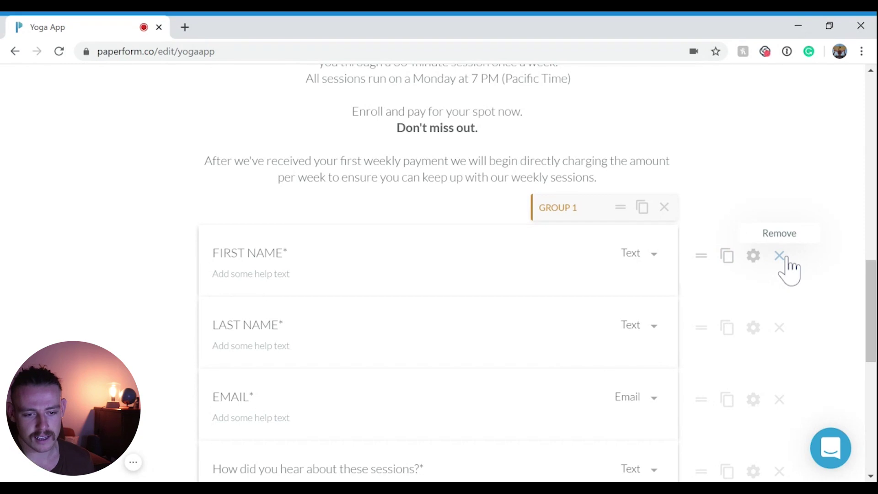
pyautogui.scroll(-5, 780, 334)
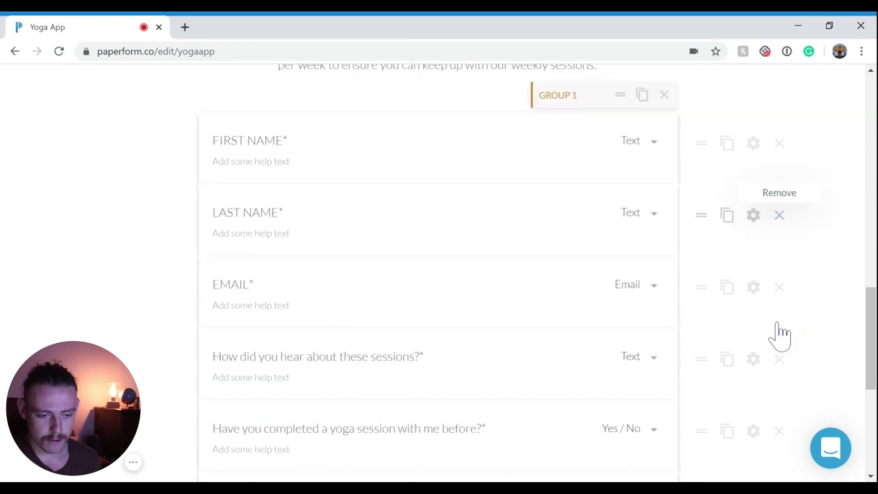
pyautogui.scroll(-2, 780, 335)
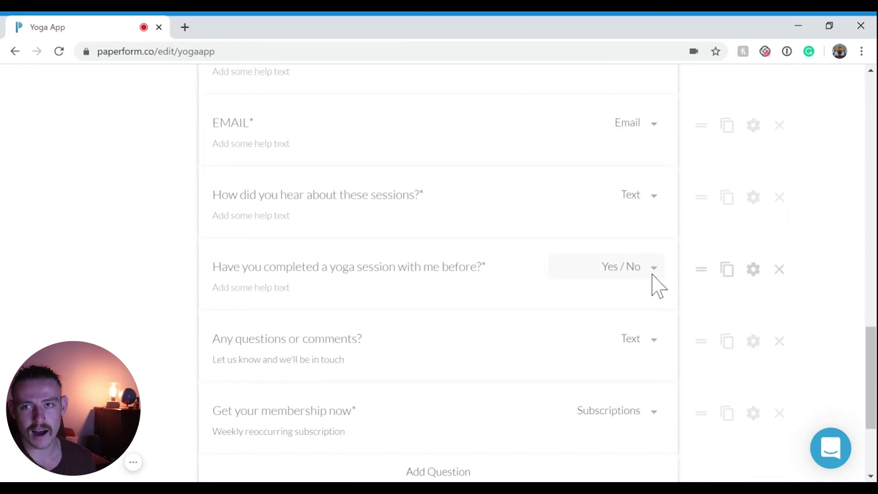
pyautogui.scroll(-2, 653, 283)
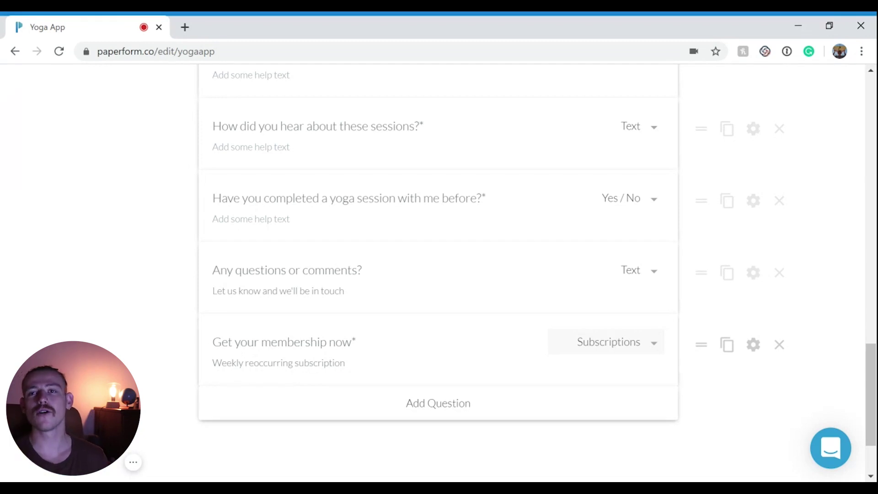
pyautogui.scroll(-2, 654, 359)
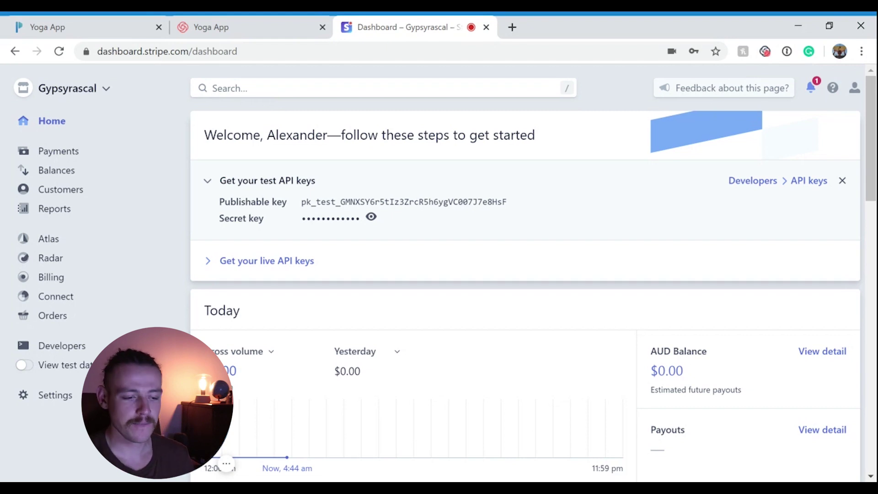
# - Turn on Stripe test data and open Billing's Products list
pyautogui.click(25, 366)
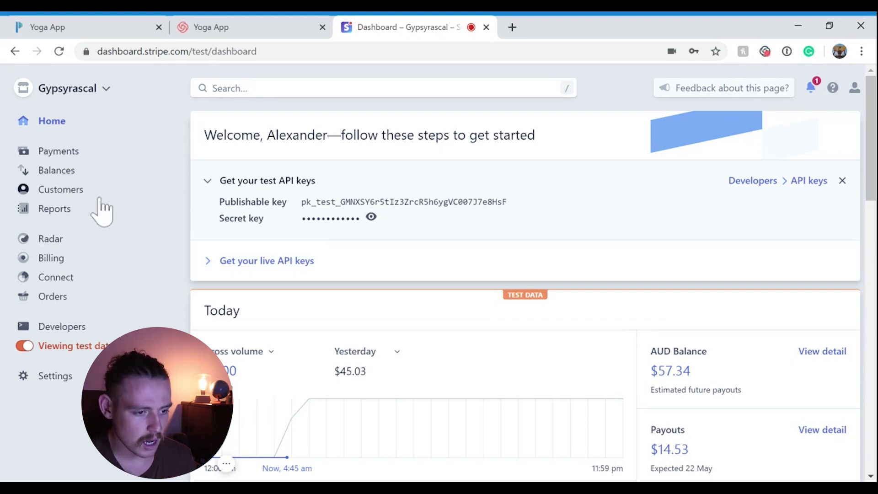
pyautogui.click(48, 259)
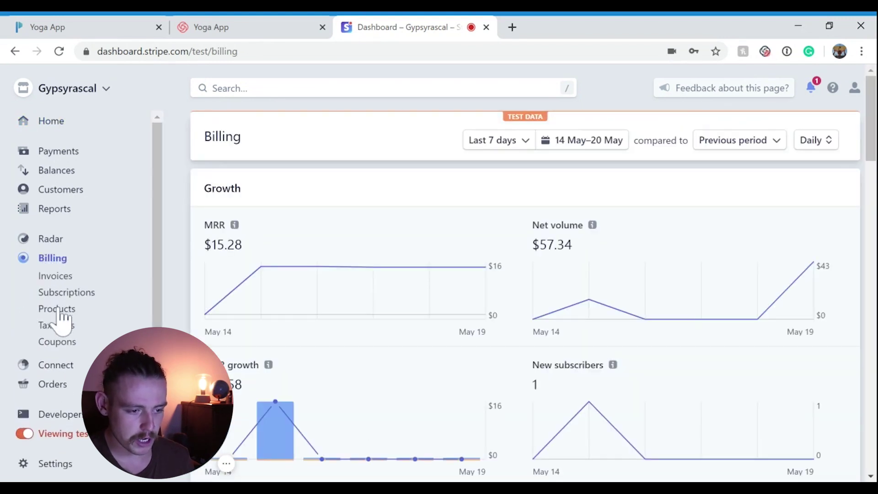
pyautogui.click(58, 310)
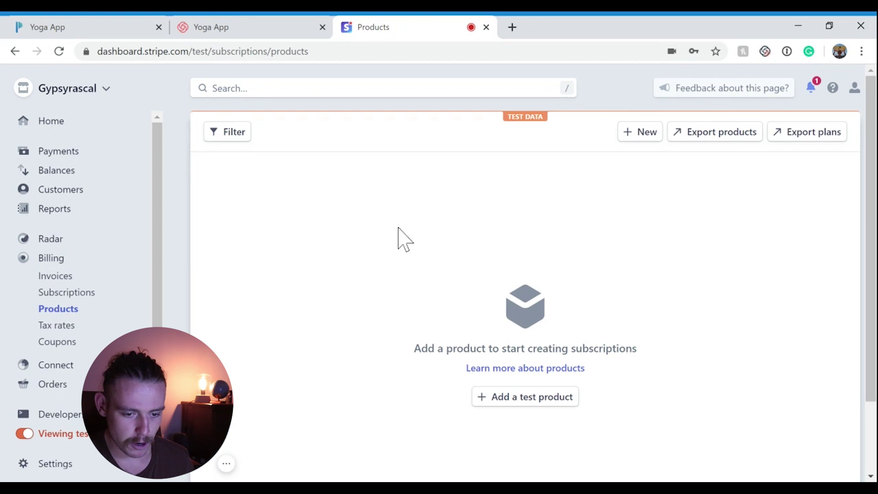
# - Create a test product named 'Yoga Sessions'
pyautogui.click(527, 397)
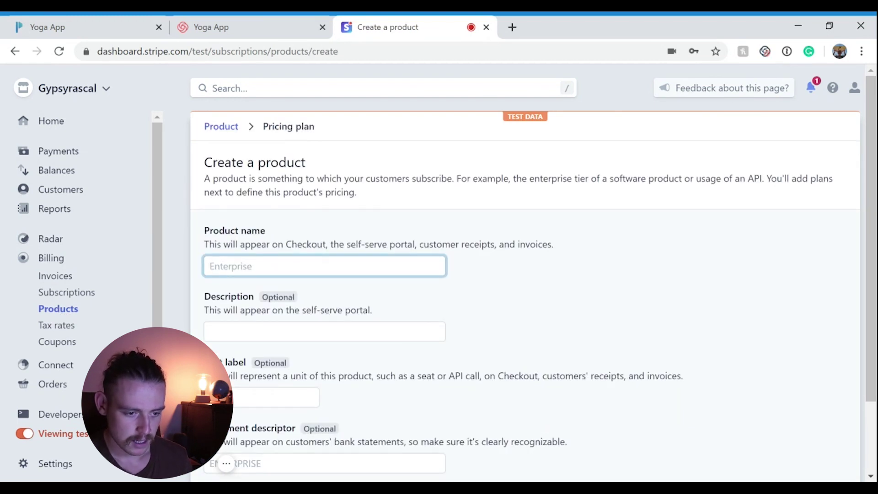
pyautogui.write('Yoga Sessions')
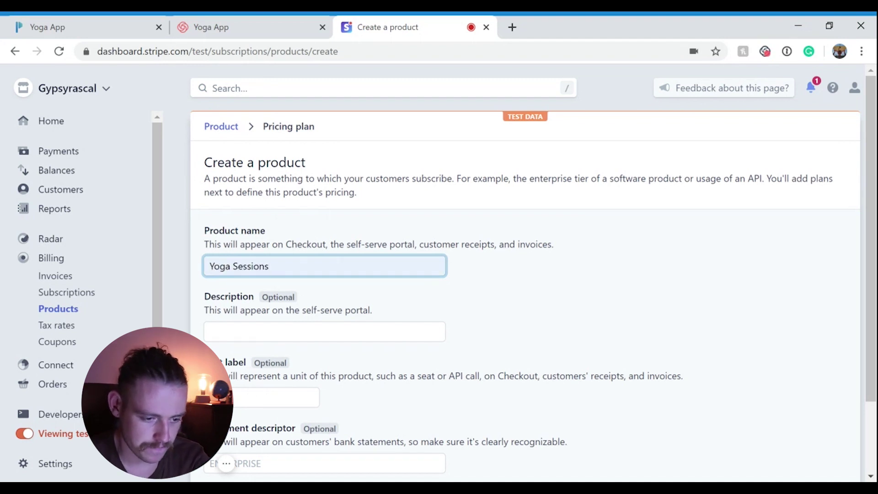
pyautogui.scroll(-2, 407, 274)
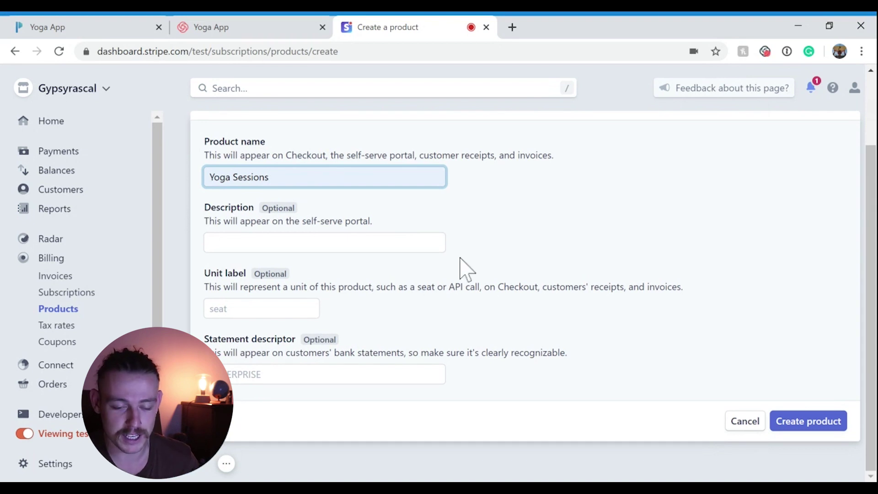
pyautogui.click(821, 427)
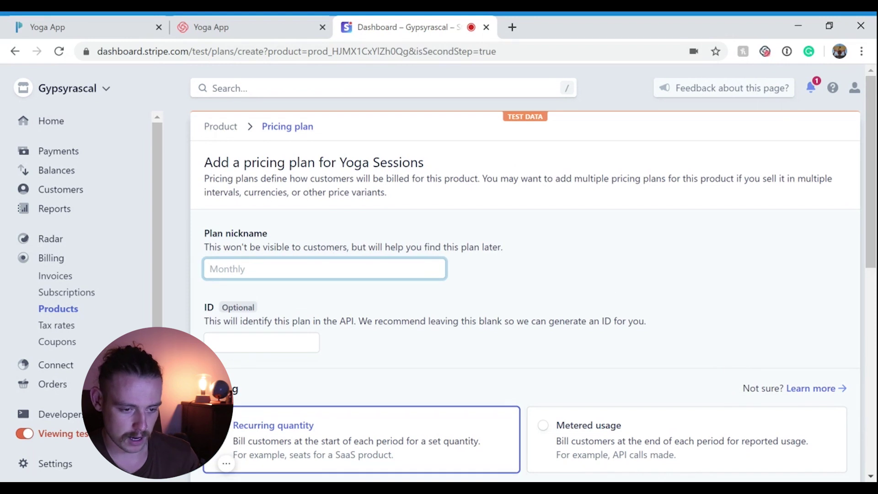
# - Give the plan the nickname 'Weekly Yoga Subscription' and USD currency
pyautogui.write('Weekly Yoga Subscription')
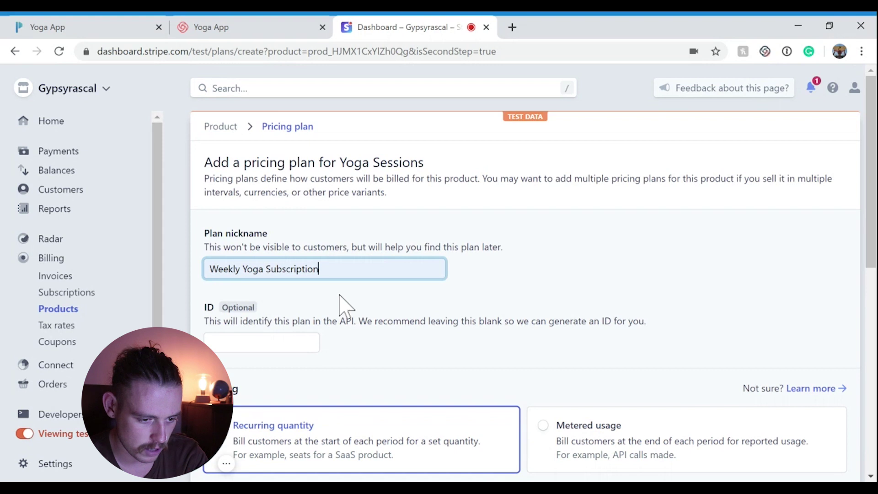
pyautogui.scroll(-6, 435, 319)
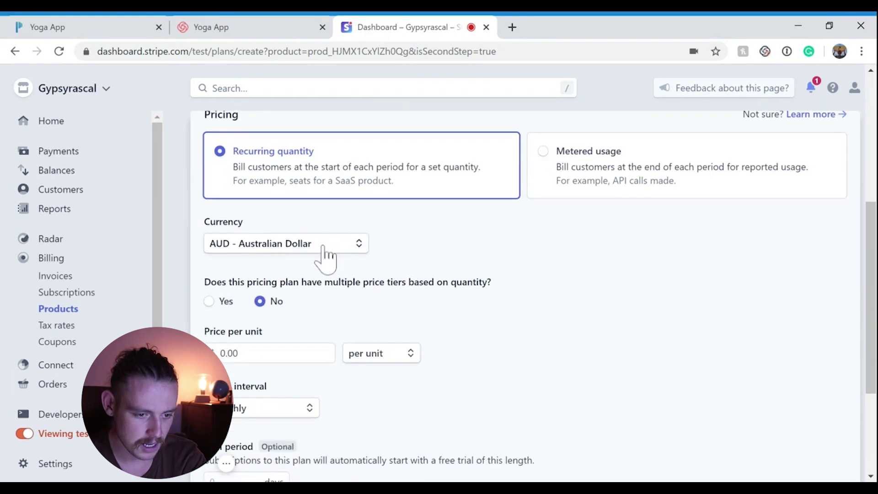
pyautogui.click(324, 254)
pyautogui.write('US')
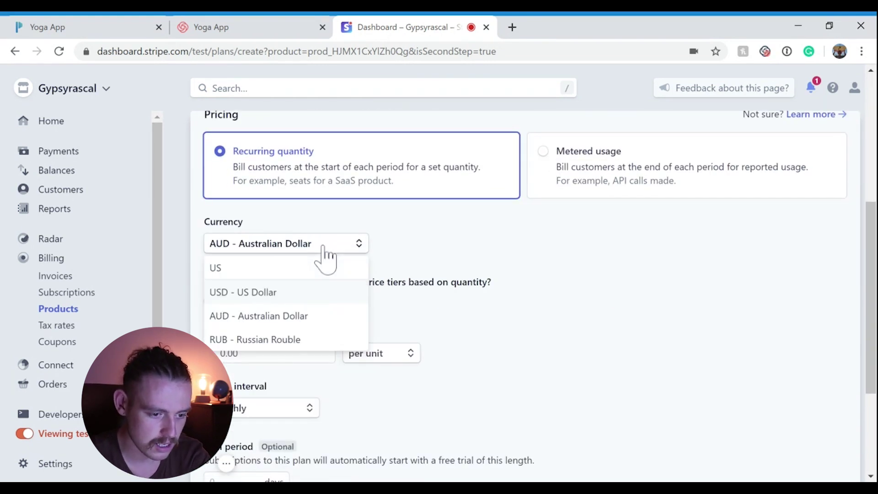
pyautogui.click(286, 296)
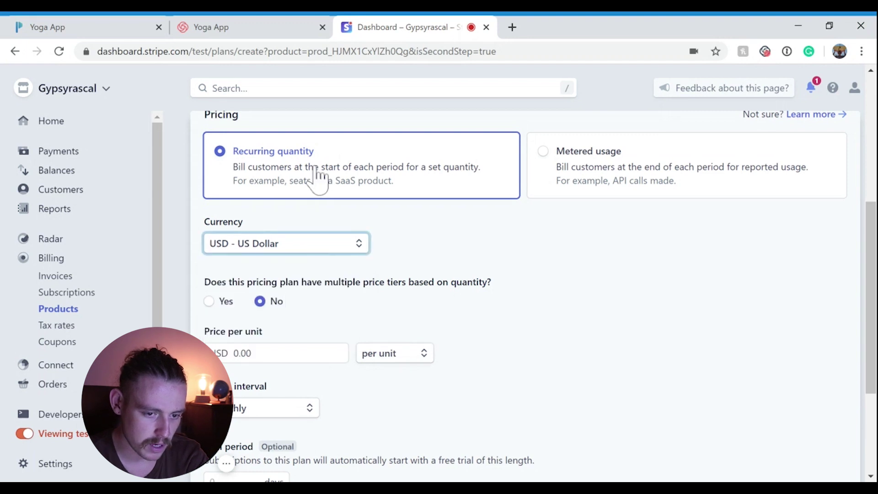
# - Set the price to 15 per unit, billed weekly, and add the pricing plan
pyautogui.scroll(-3, 488, 269)
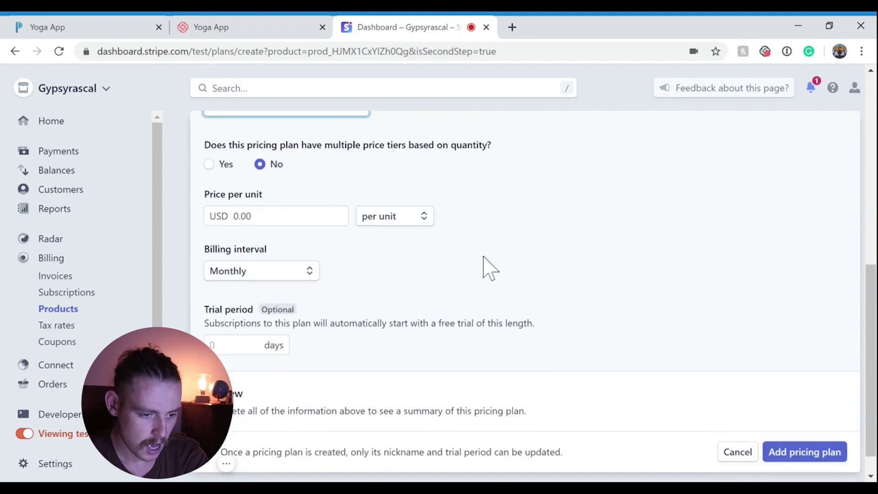
pyautogui.press('Tab')
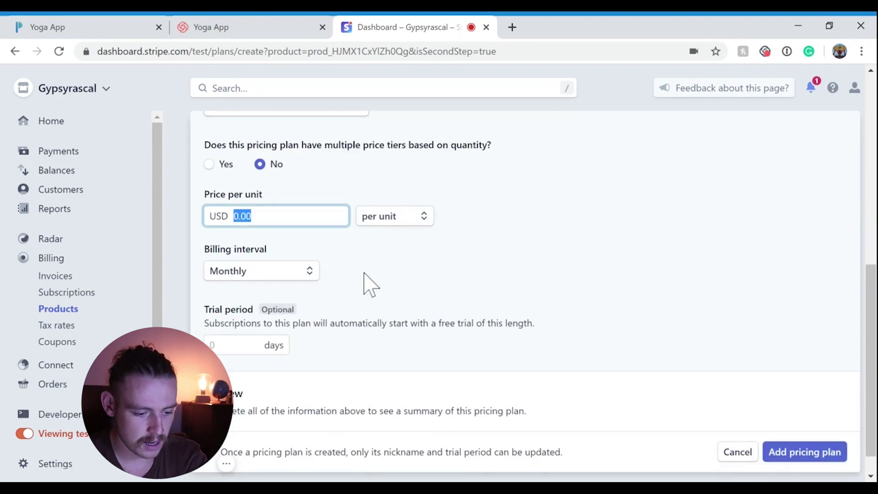
pyautogui.write('15')
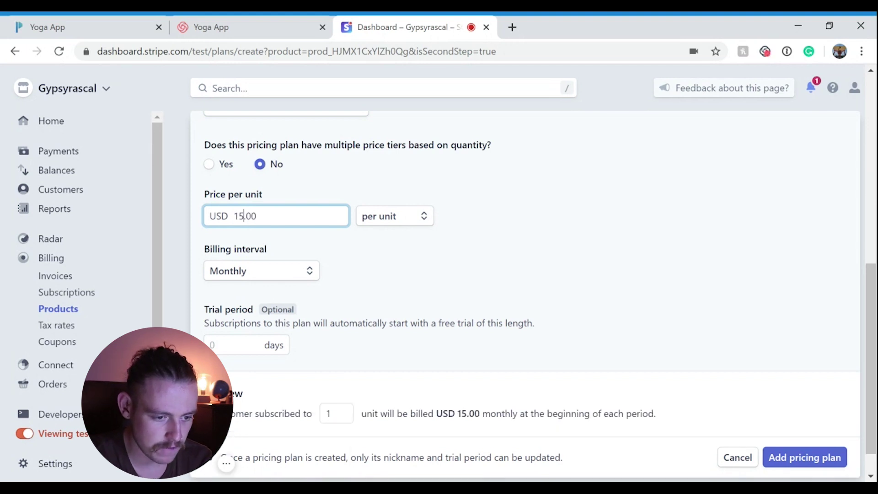
pyautogui.click(308, 275)
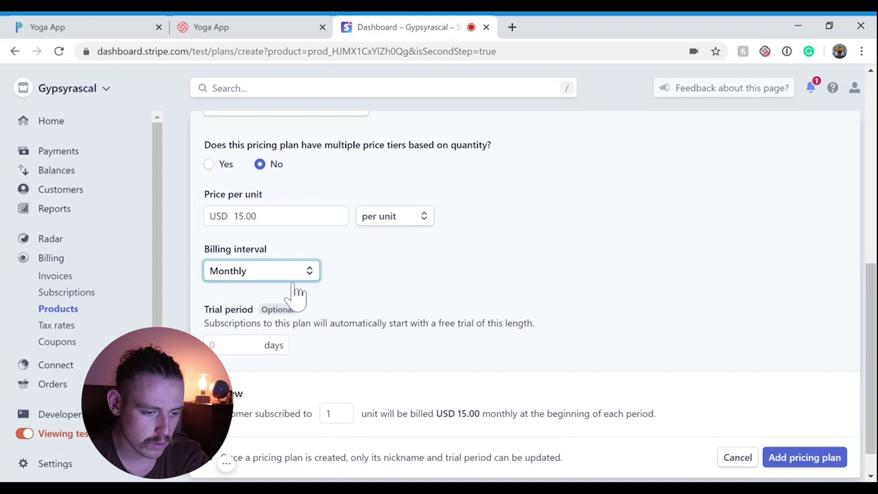
pyautogui.press('Up')
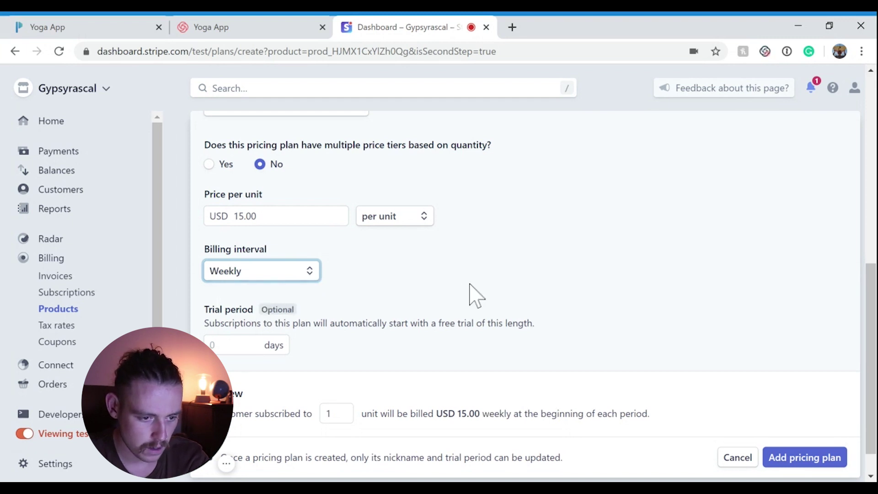
pyautogui.scroll(1, 476, 295)
pyautogui.scroll(1, 503, 311)
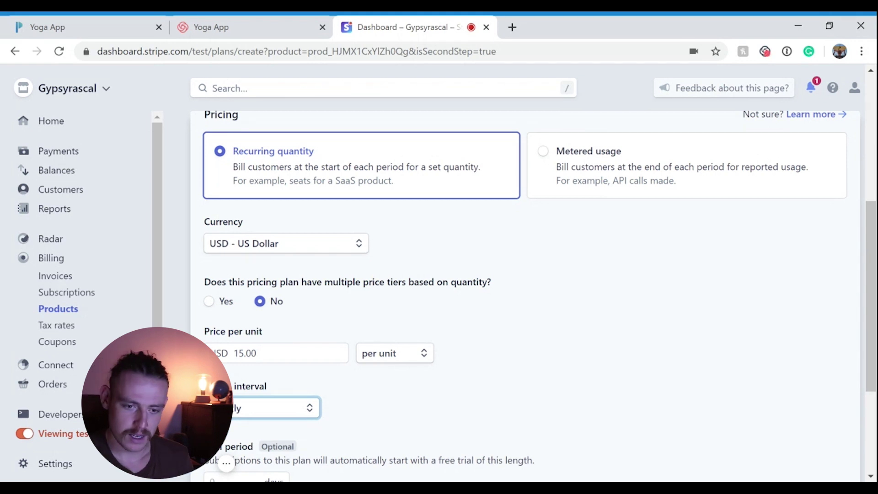
pyautogui.scroll(-4, 667, 422)
pyautogui.click(826, 425)
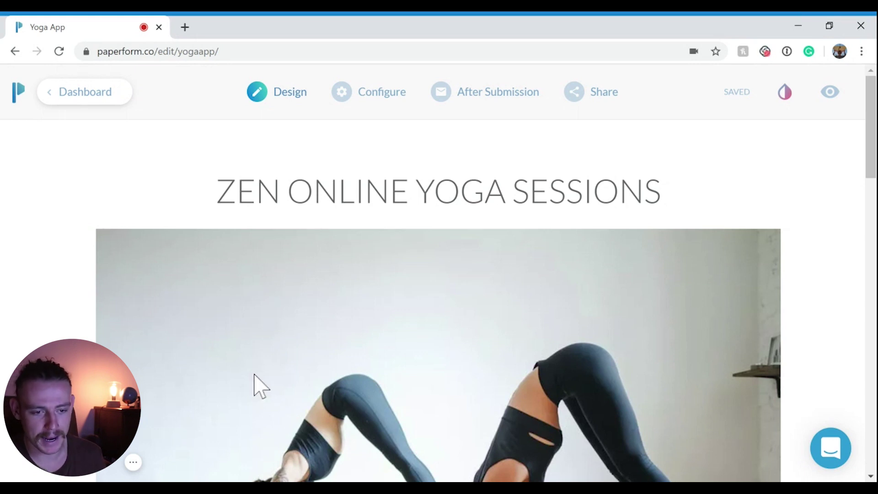
pyautogui.click(376, 106)
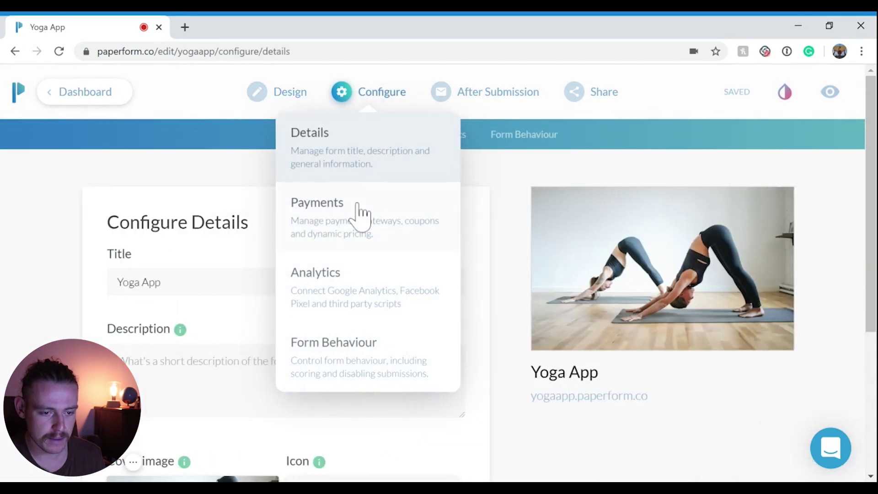
pyautogui.click(359, 208)
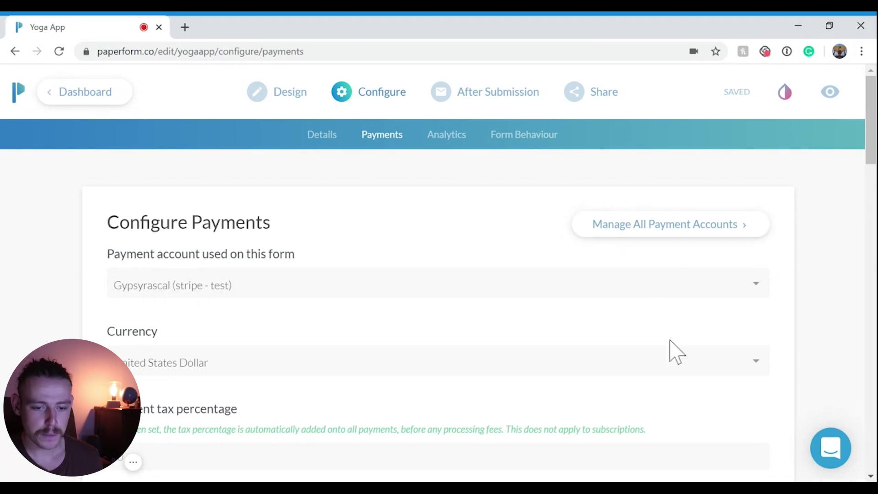
pyautogui.click(633, 286)
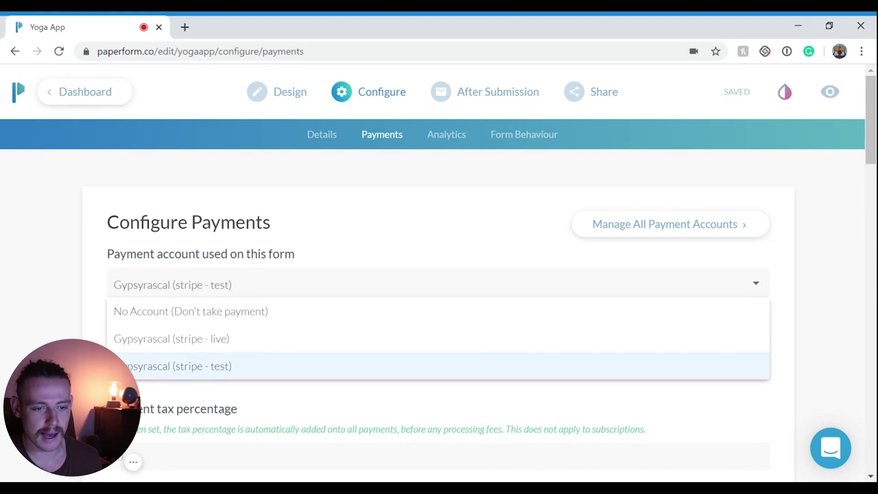
pyautogui.click(343, 372)
pyautogui.click(288, 93)
# - Add the Yoga Sessions plan to the 'Get your membership now' question's available plans
pyautogui.scroll(-3, 617, 346)
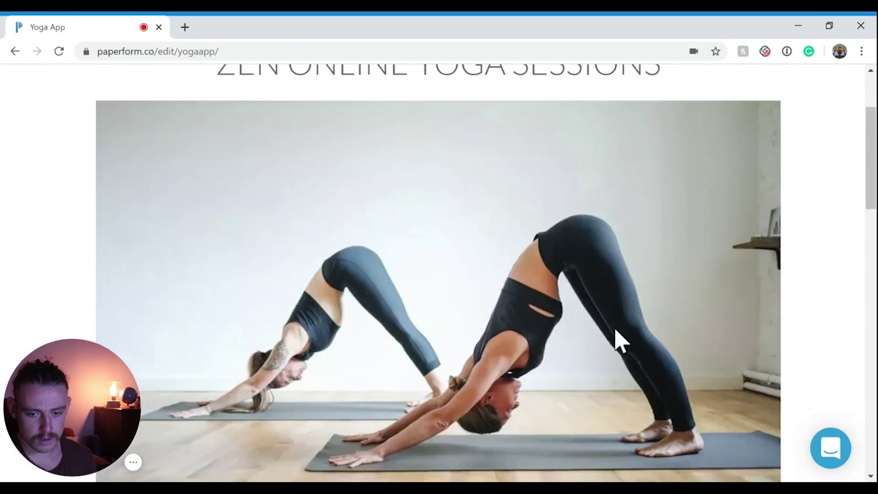
pyautogui.scroll(-10, 617, 341)
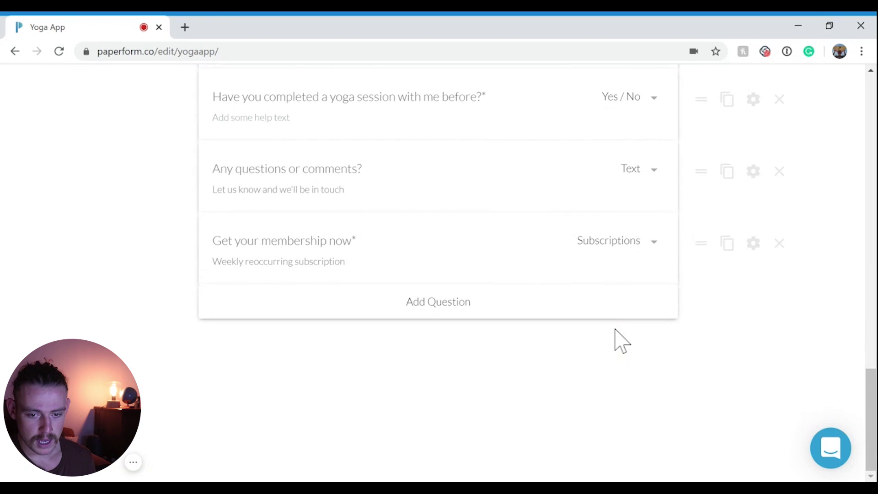
pyautogui.click(753, 244)
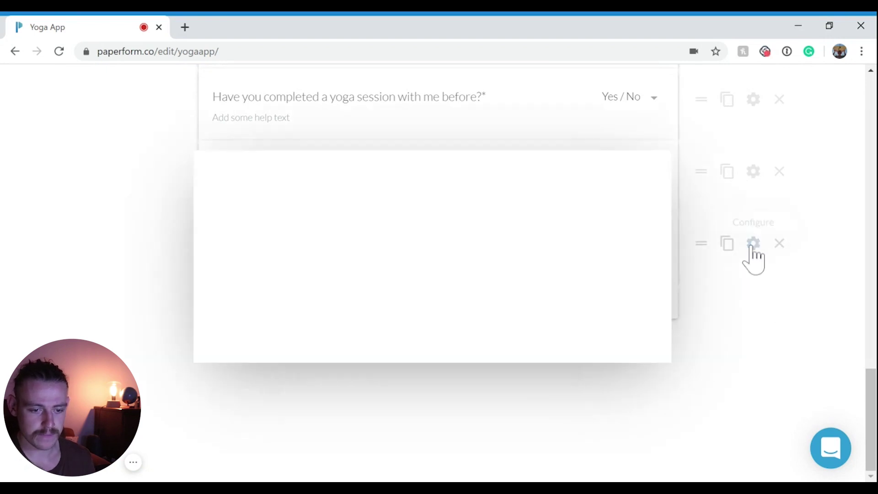
pyautogui.scroll(-2, 579, 256)
pyautogui.scroll(-2, 581, 258)
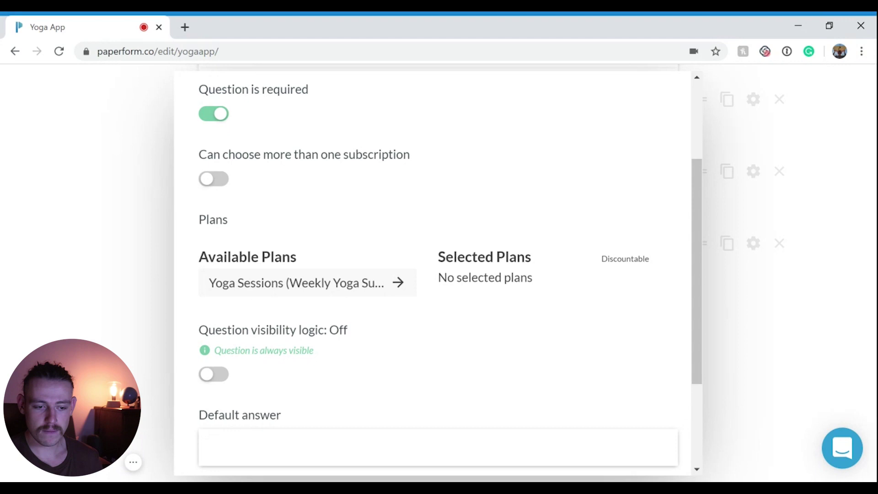
pyautogui.click(289, 293)
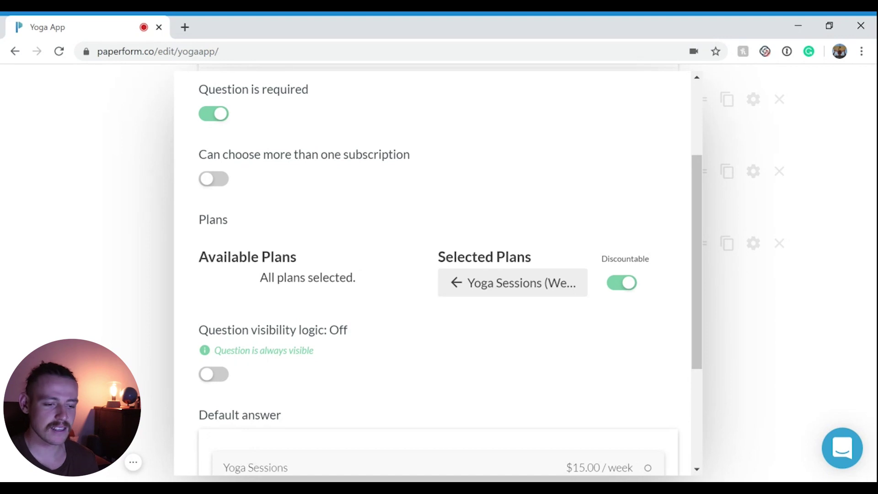
pyautogui.click(105, 220)
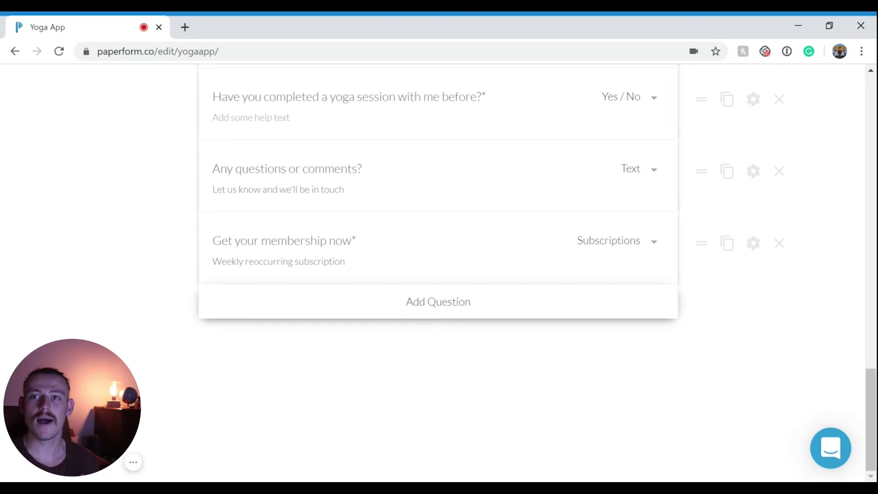
pyautogui.scroll(20, 467, 329)
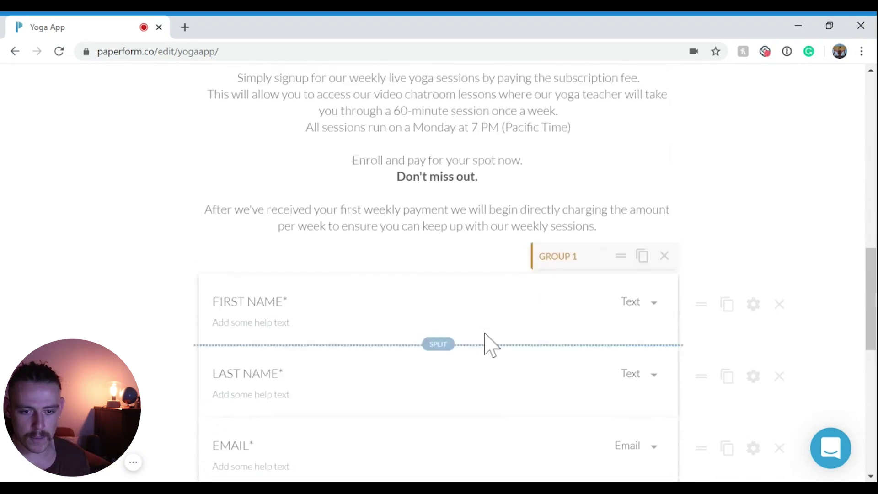
pyautogui.click(467, 92)
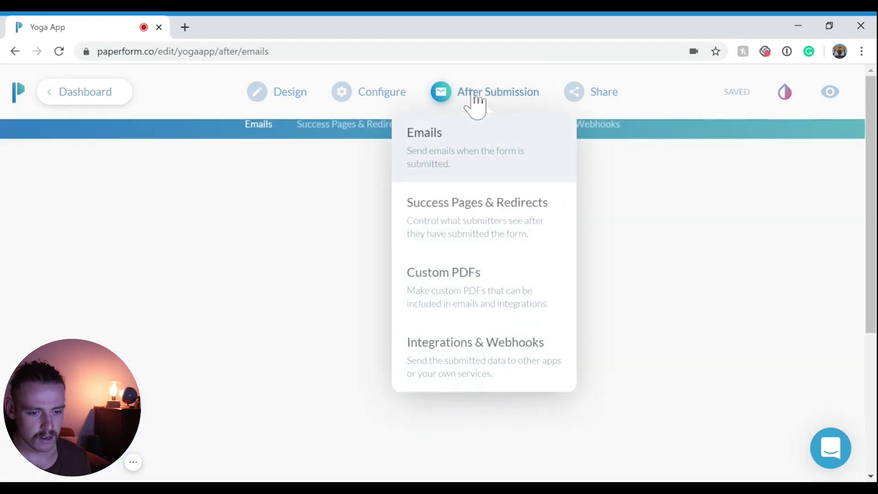
pyautogui.scroll(-1, 617, 255)
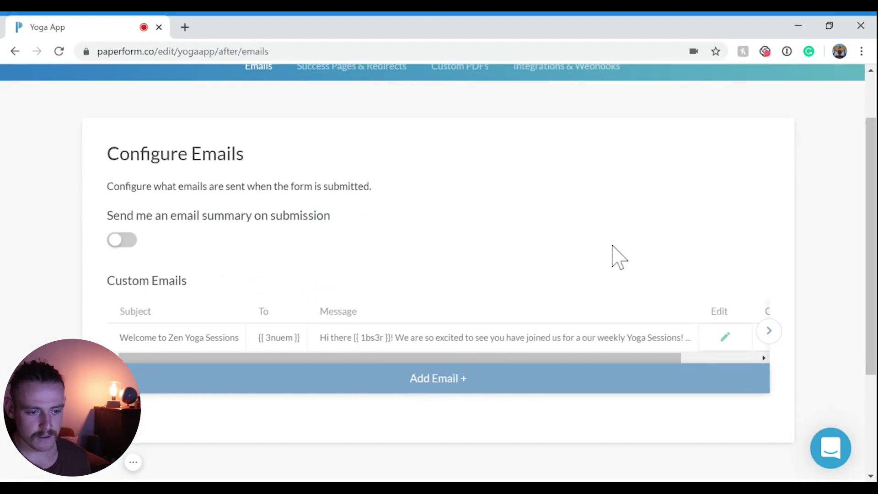
pyautogui.scroll(-1, 512, 247)
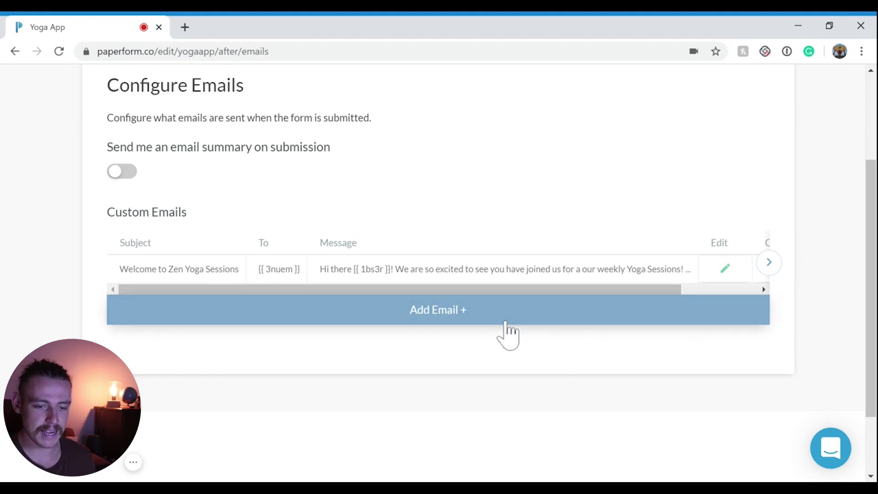
pyautogui.moveTo(520, 291); pyautogui.dragTo(598, 292)
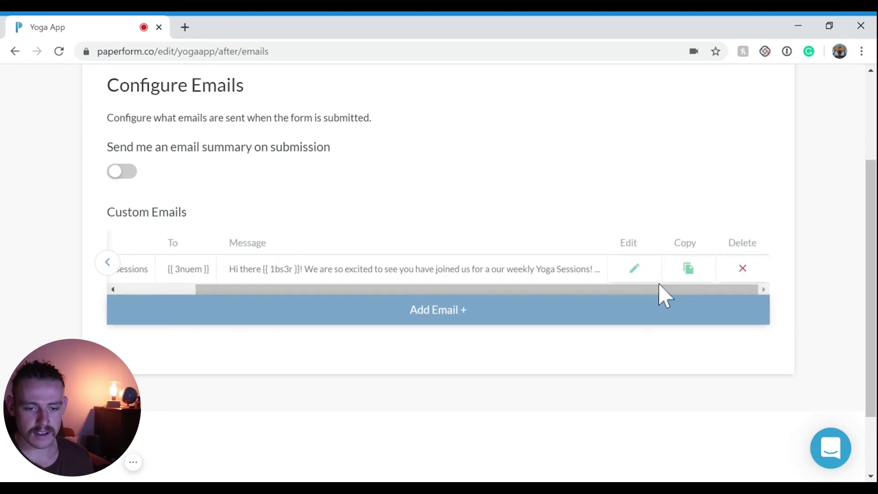
pyautogui.click(635, 268)
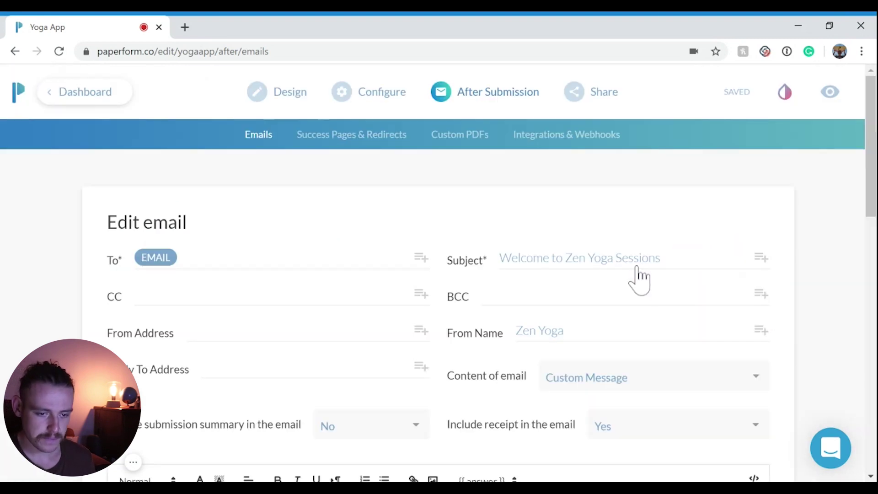
pyautogui.scroll(-3, 639, 279)
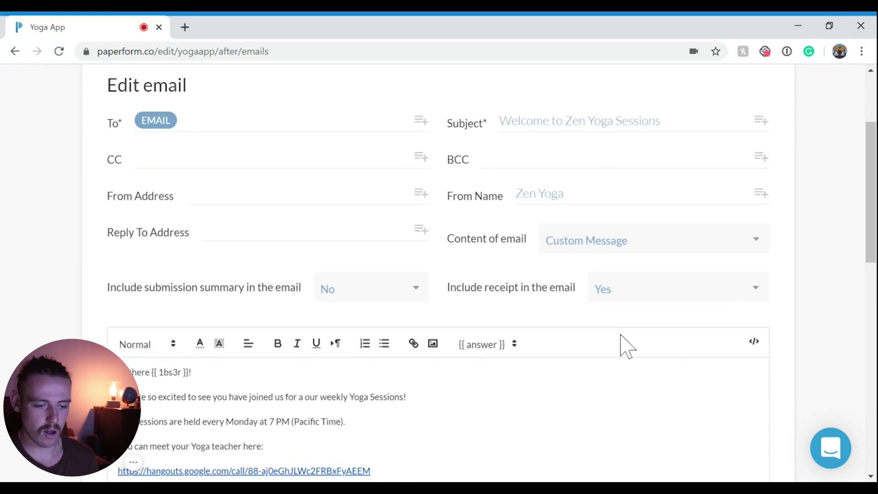
pyautogui.scroll(-5, 619, 361)
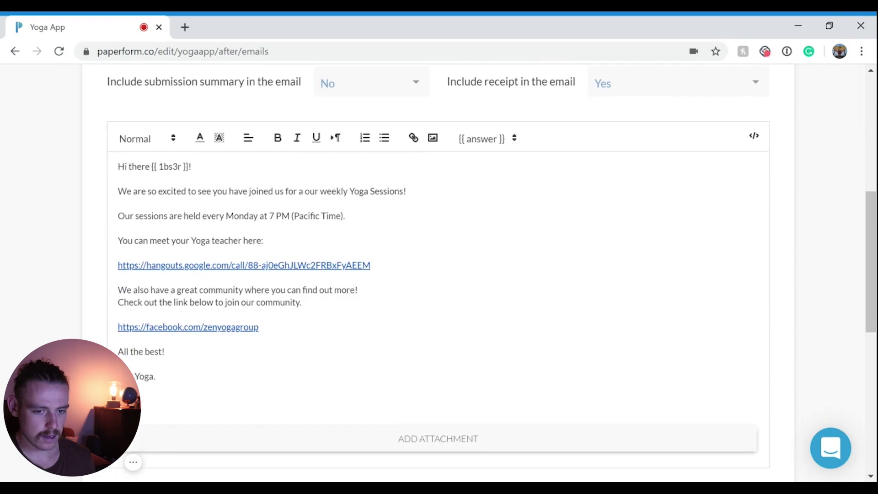
pyautogui.scroll(6, 619, 328)
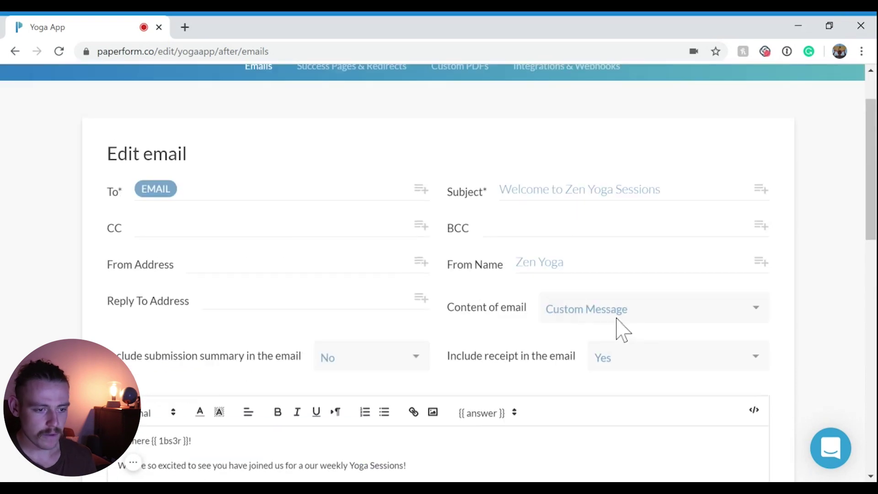
pyautogui.click(423, 194)
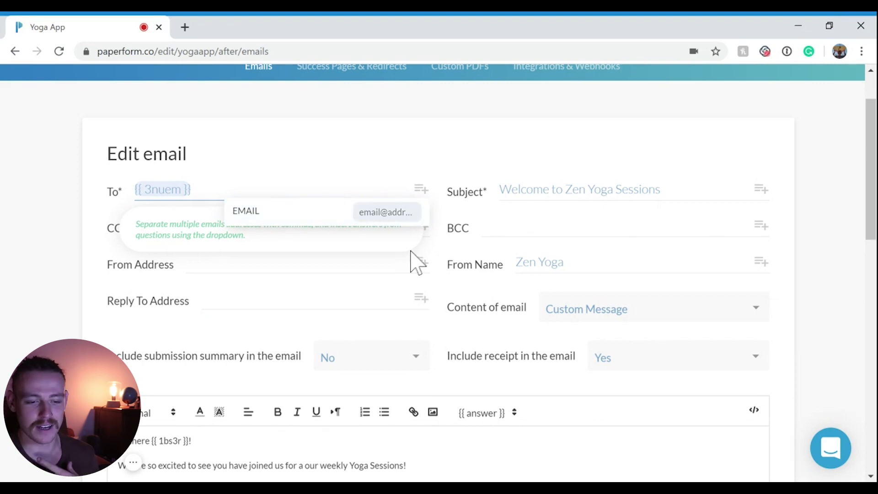
pyautogui.scroll(-3, 415, 263)
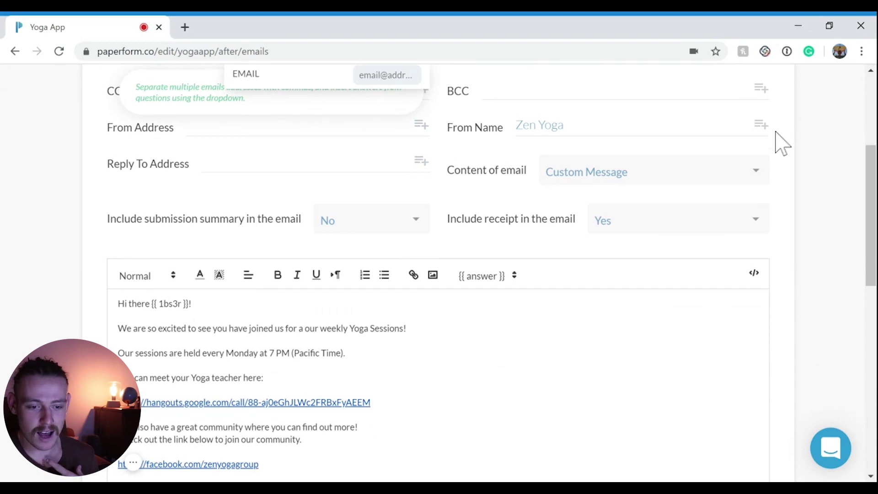
pyautogui.click(492, 284)
pyautogui.scroll(2, 723, 341)
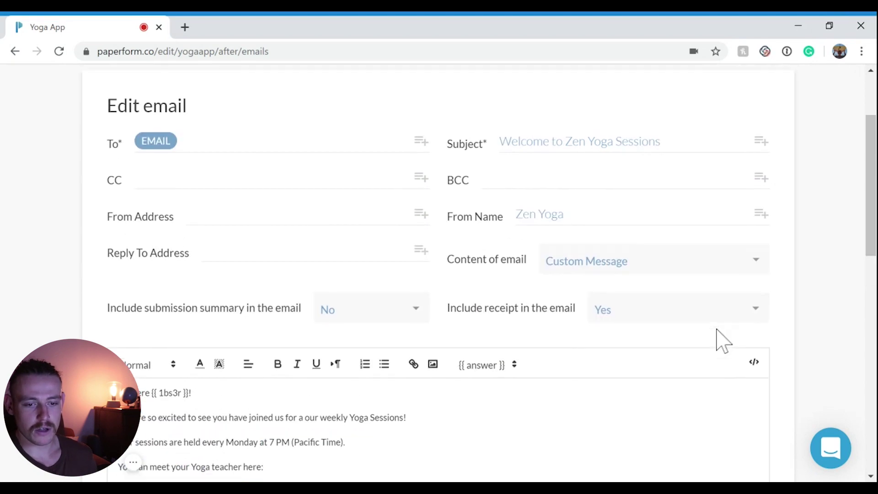
pyautogui.scroll(1, 723, 341)
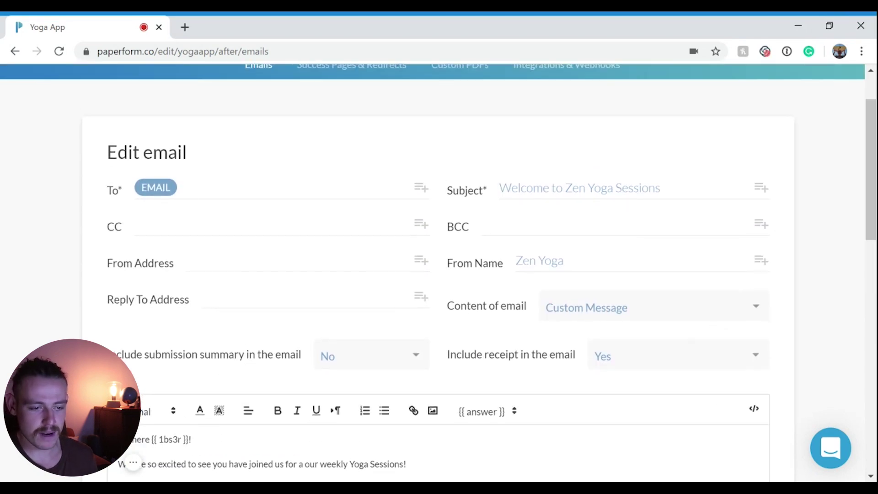
pyautogui.scroll(-3, 619, 275)
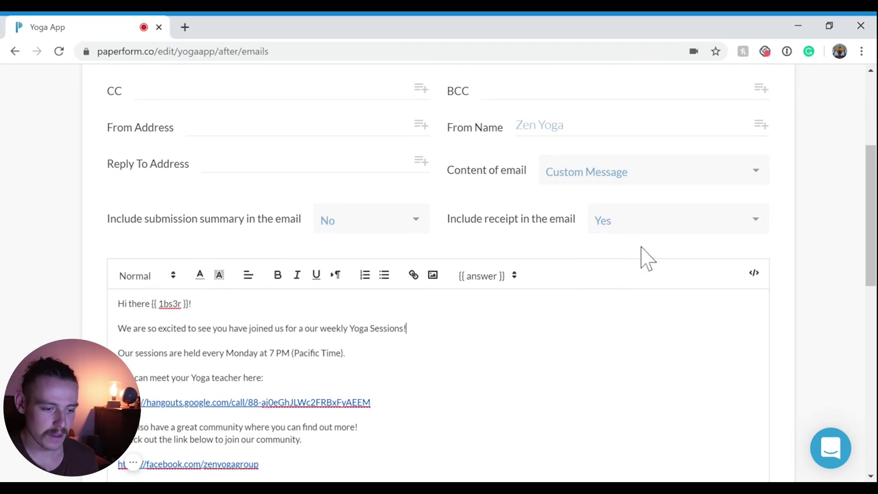
pyautogui.scroll(-2, 645, 259)
pyautogui.moveTo(189, 235); pyautogui.dragTo(152, 235)
pyautogui.click(487, 208)
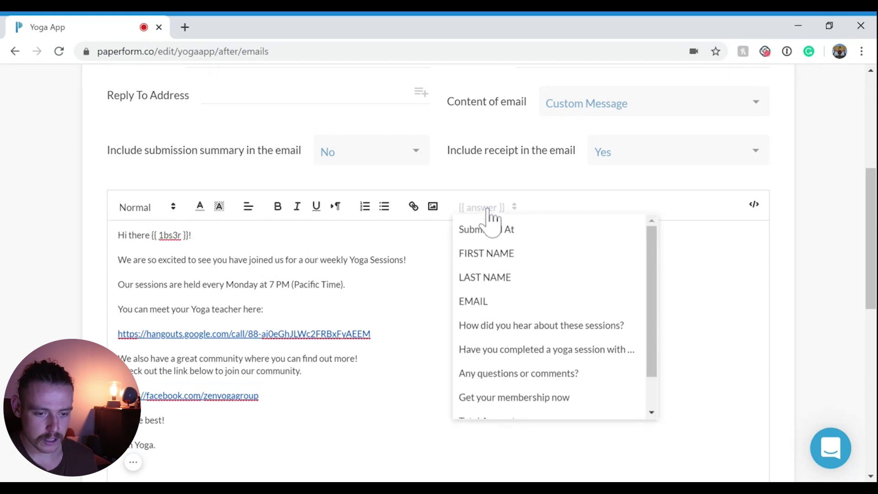
pyautogui.click(346, 284)
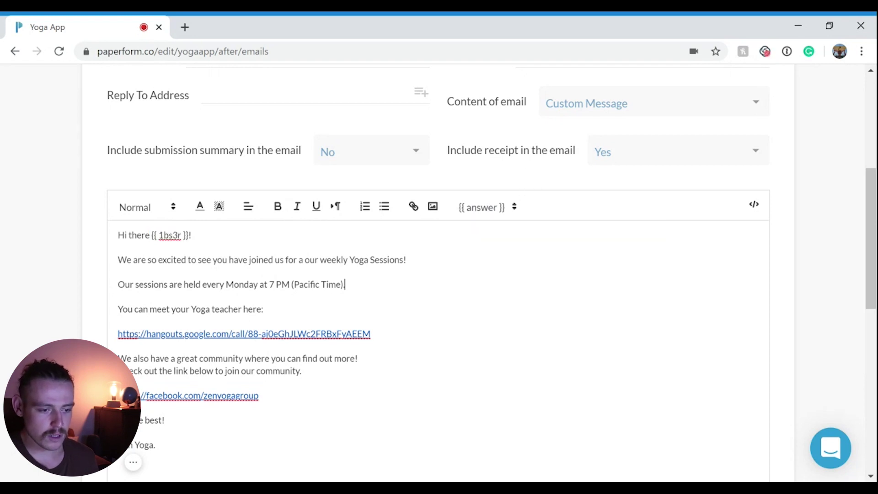
pyautogui.moveTo(118, 285); pyautogui.dragTo(346, 284)
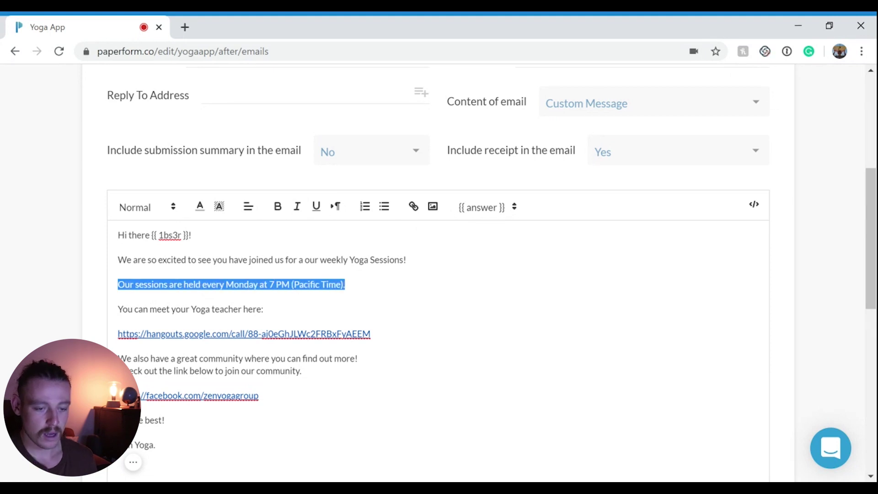
pyautogui.scroll(-1, 438, 274)
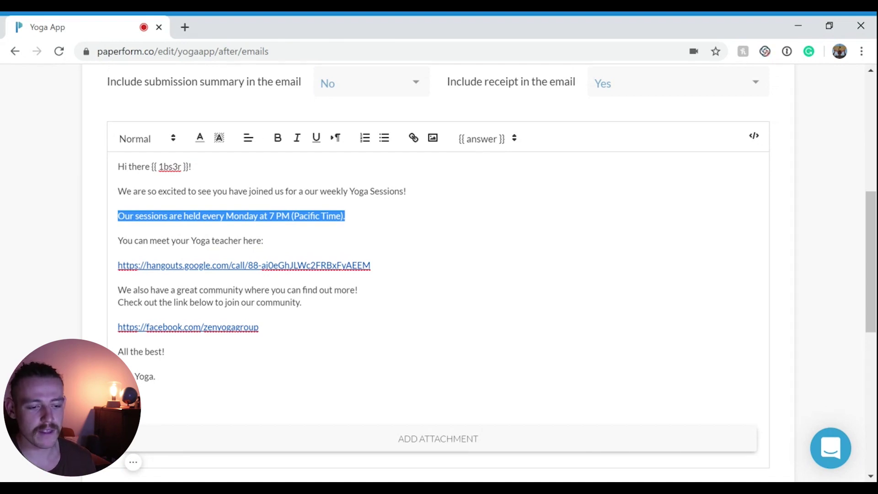
pyautogui.scroll(-2, 241, 341)
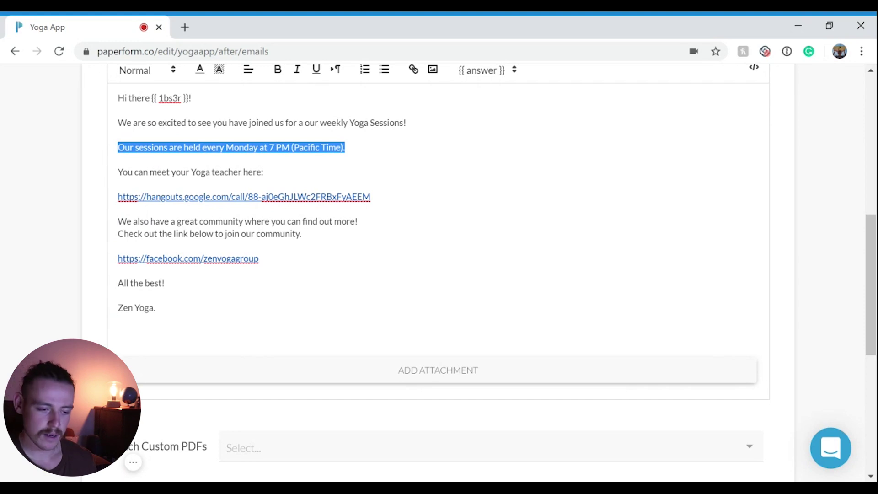
pyautogui.scroll(-7, 608, 435)
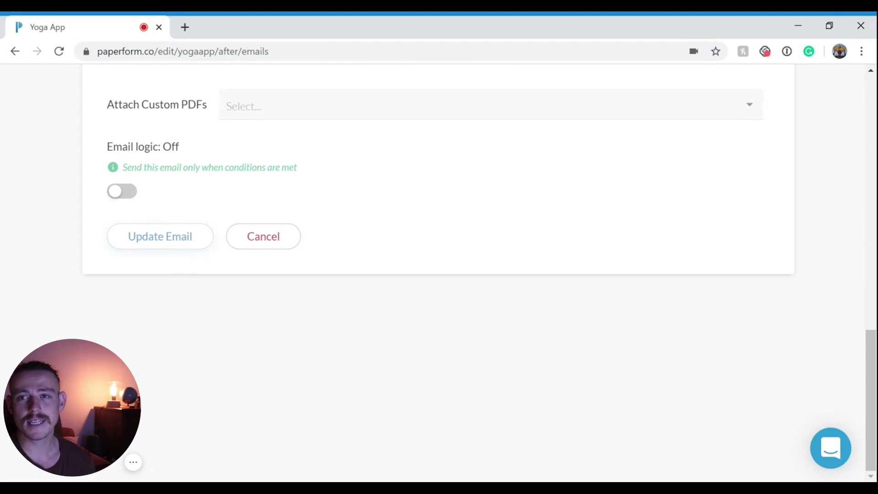
pyautogui.click(164, 239)
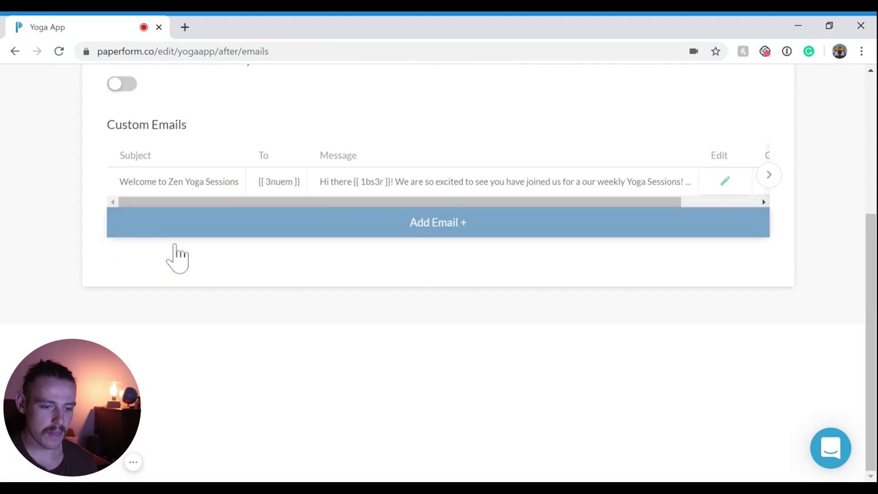
pyautogui.scroll(5, 362, 366)
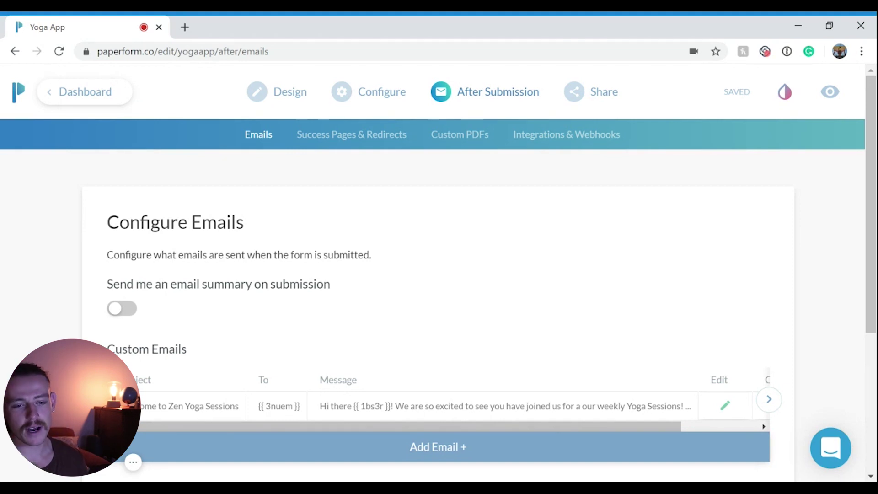
pyautogui.moveTo(507, 97)
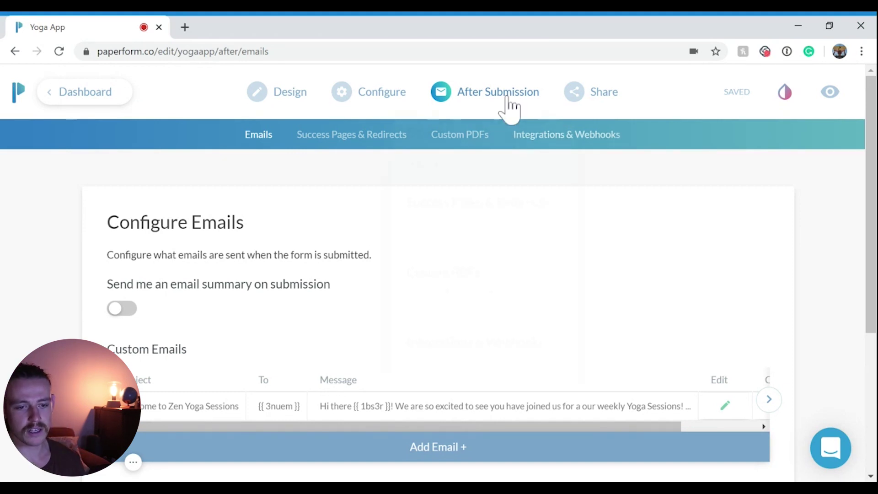
# - Go to Integrations & Webhooks and show the Hubspot CRM card's actions
pyautogui.click(608, 143)
pyautogui.scroll(-3, 610, 181)
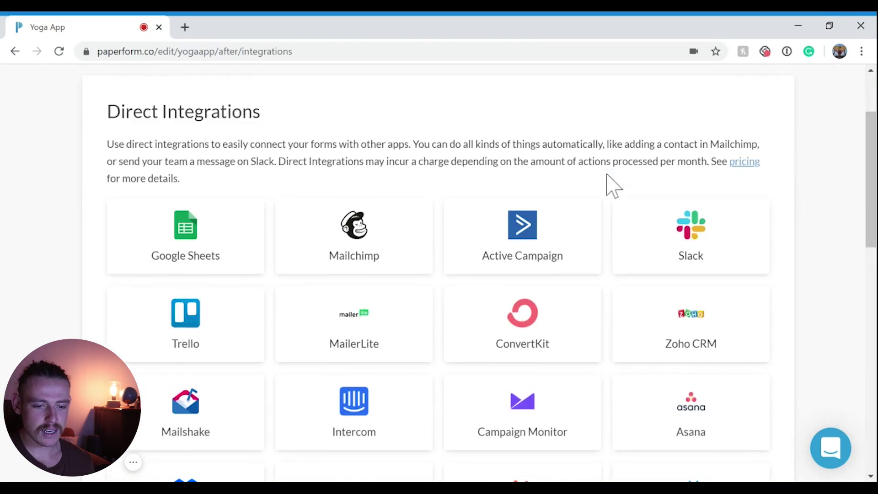
pyautogui.scroll(-1, 611, 181)
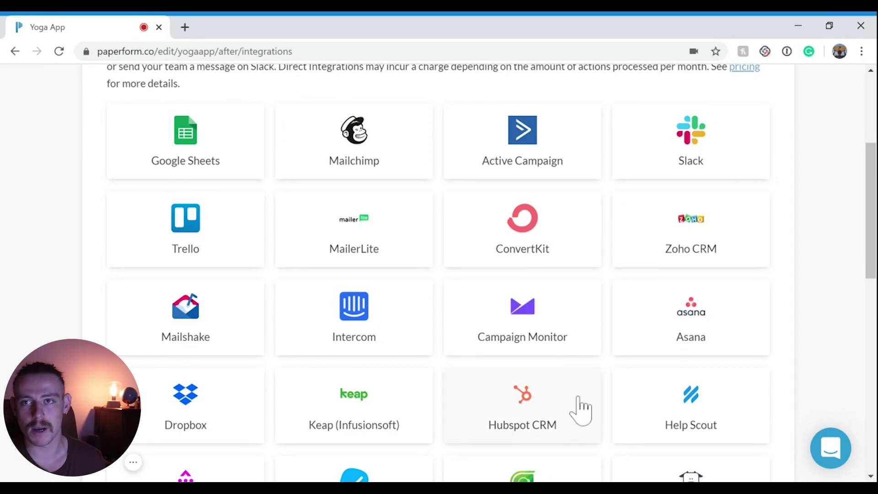
pyautogui.scroll(-1, 578, 408)
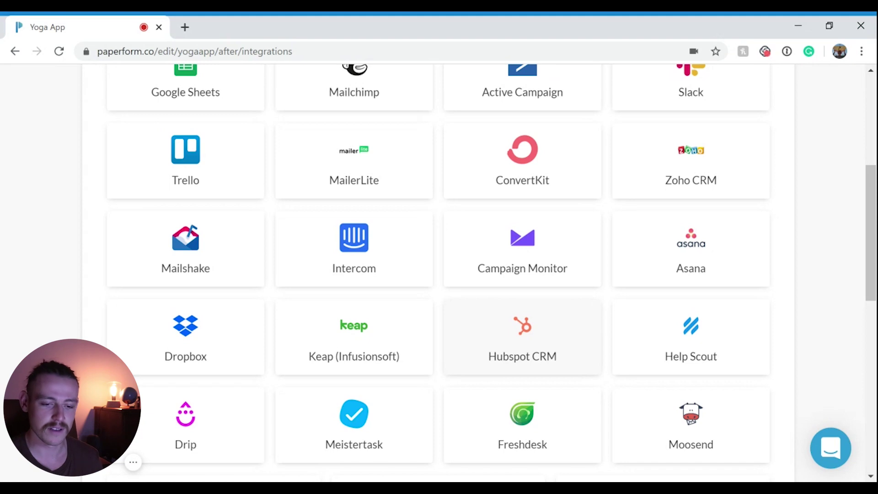
pyautogui.click(557, 365)
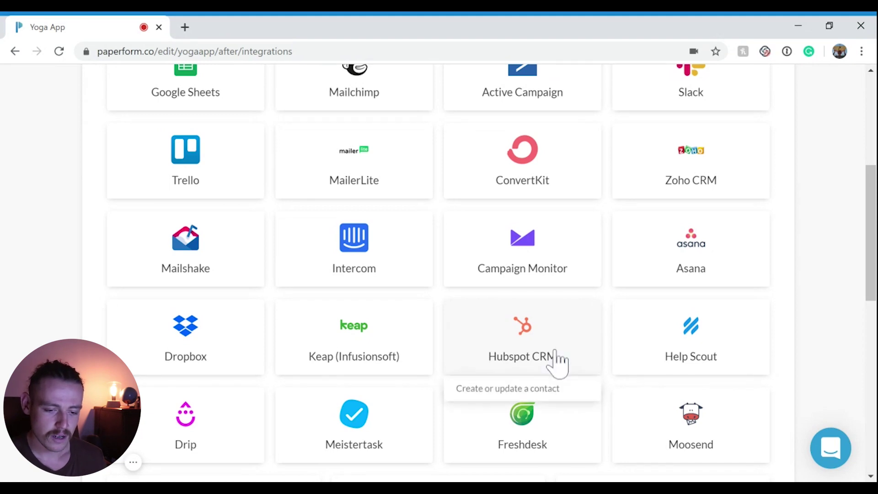
# - Start a HubSpot create-or-update contact action mapping the EMAIL and FIRST NAME answers
pyautogui.click(550, 393)
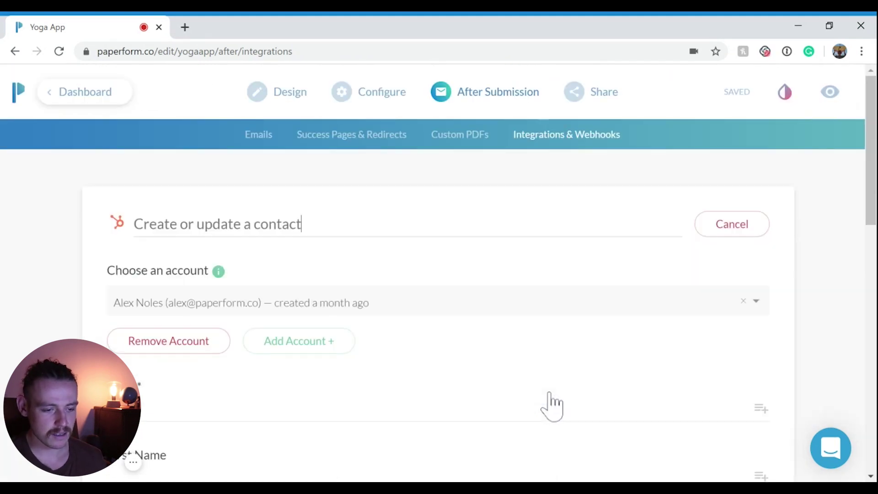
pyautogui.scroll(-1, 544, 396)
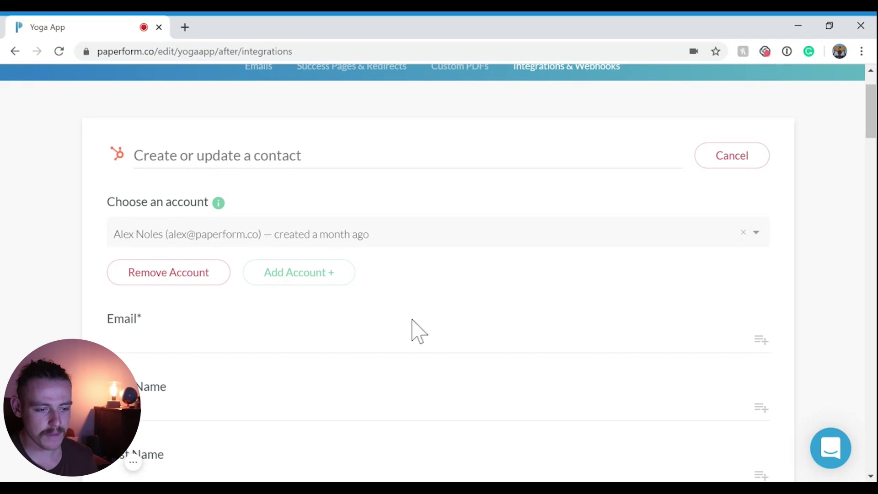
pyautogui.scroll(-2, 412, 329)
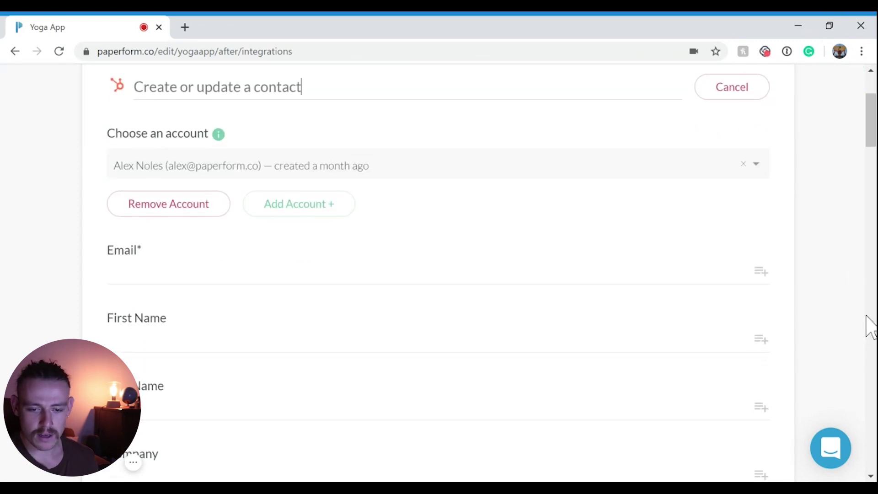
pyautogui.click(760, 272)
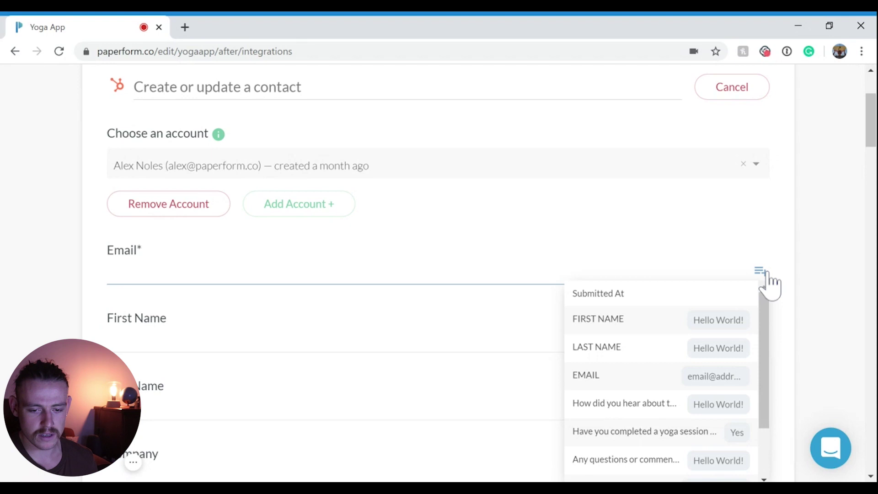
pyautogui.click(671, 378)
pyautogui.click(762, 343)
pyautogui.scroll(-3, 693, 378)
pyautogui.scroll(3, 677, 387)
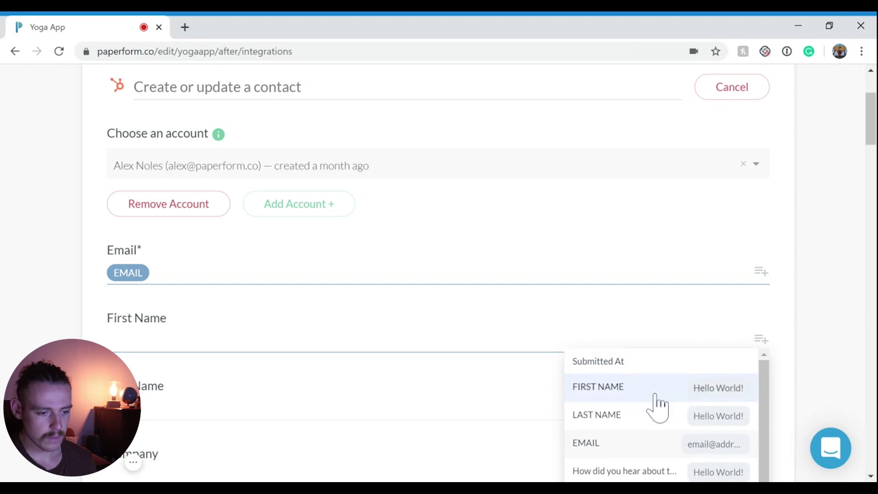
pyautogui.click(659, 403)
# - Finish the HubSpot integration setup, confirming to skip the test
pyautogui.scroll(-2, 443, 343)
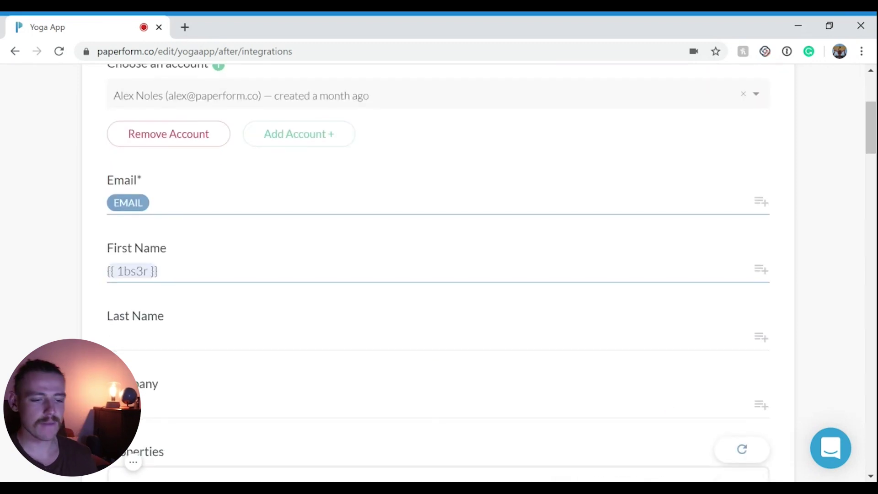
pyautogui.scroll(-4, 343, 290)
pyautogui.scroll(-15, 349, 290)
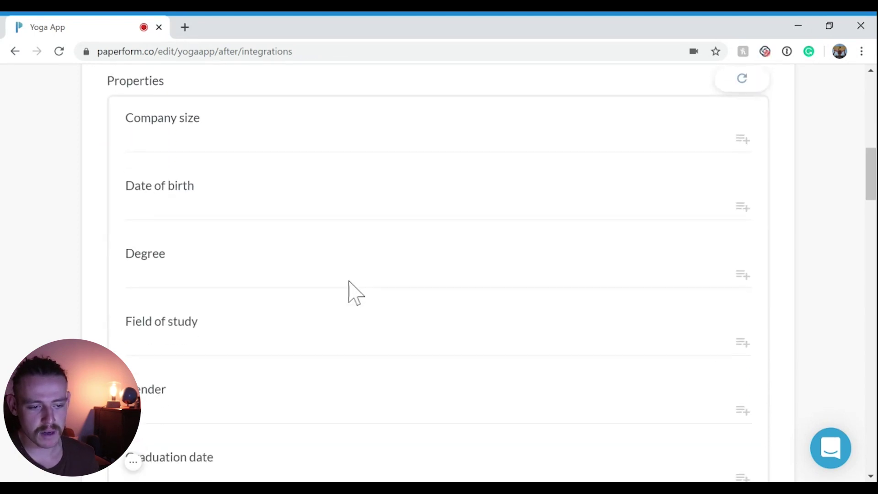
pyautogui.scroll(-16, 352, 281)
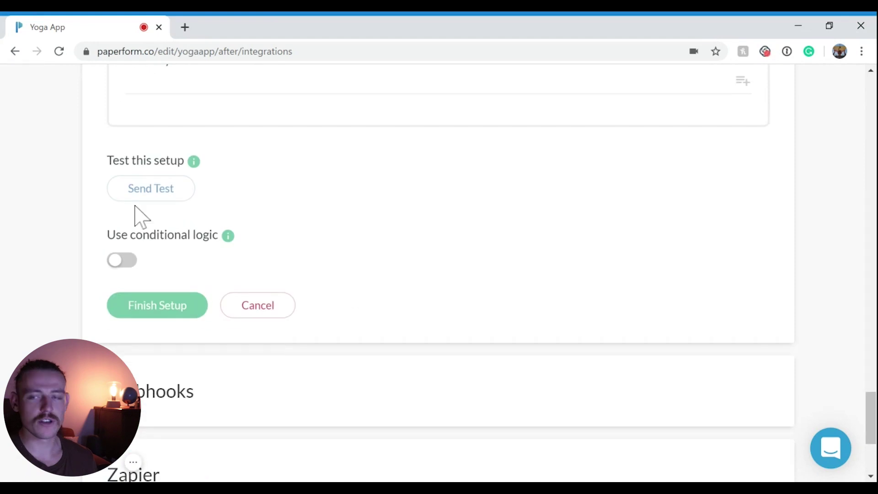
pyautogui.moveTo(228, 235)
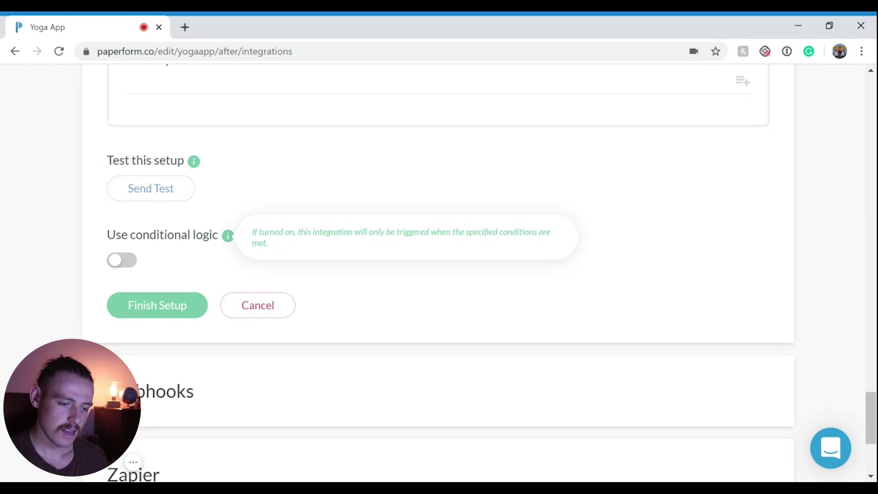
pyautogui.click(194, 321)
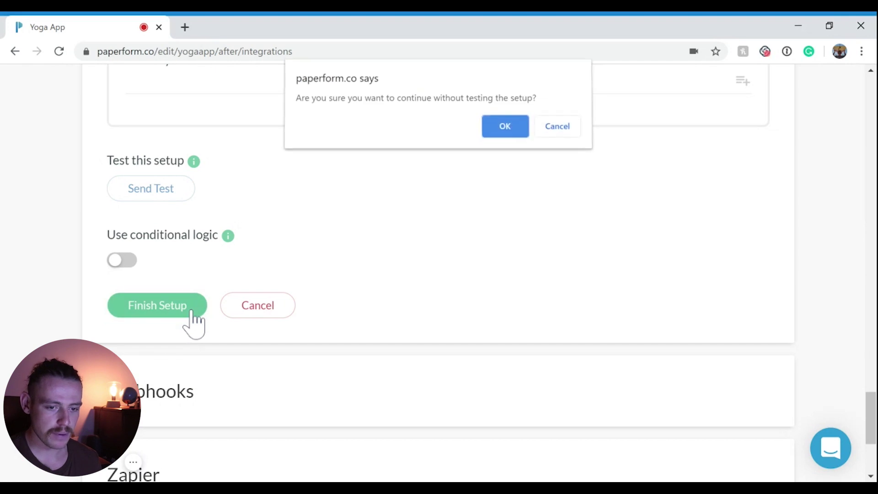
pyautogui.click(514, 133)
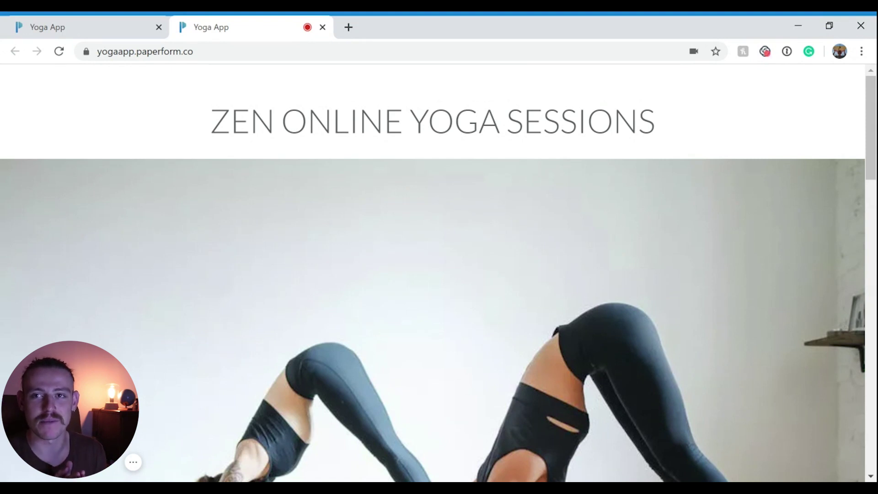
# - Enter a test first name, last name and email, and answer 'Friend' for how they heard
pyautogui.scroll(-15, 568, 338)
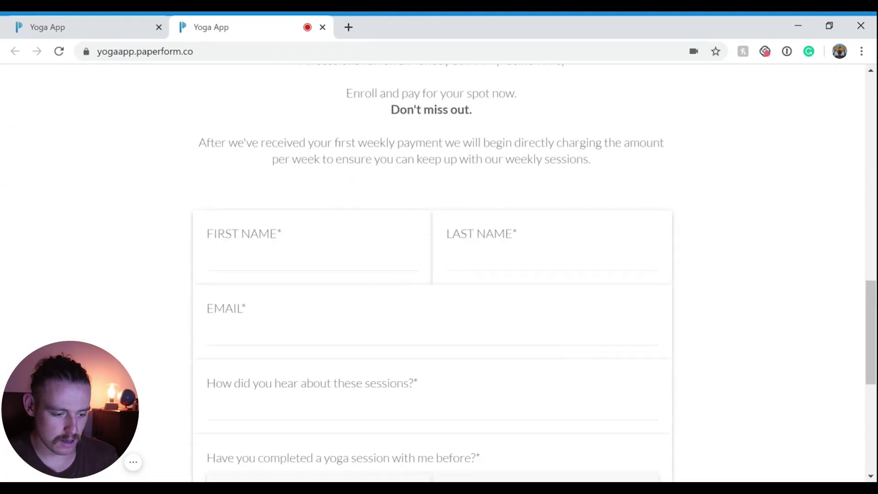
pyautogui.click(297, 259)
pyautogui.write('Al')
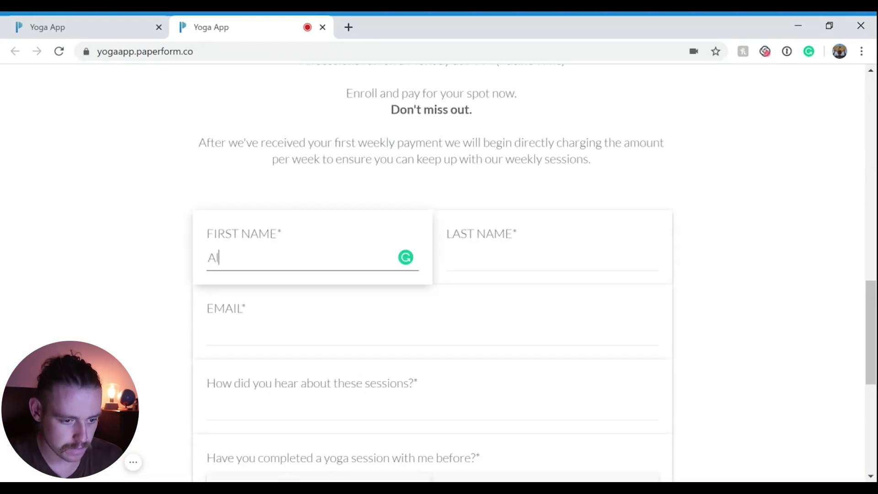
pyautogui.write('ex')
pyautogui.press('Tab')
pyautogui.write('N')
pyautogui.press('Tab')
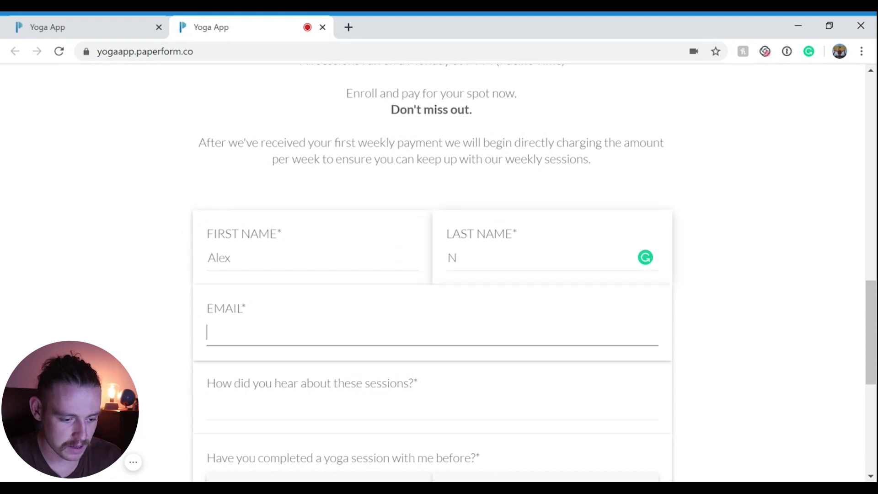
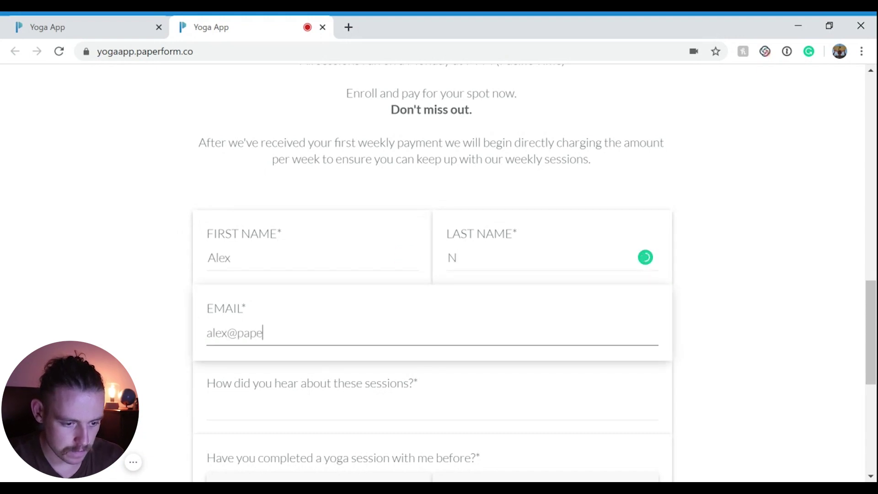
pyautogui.click(392, 398)
pyautogui.write('Friend')
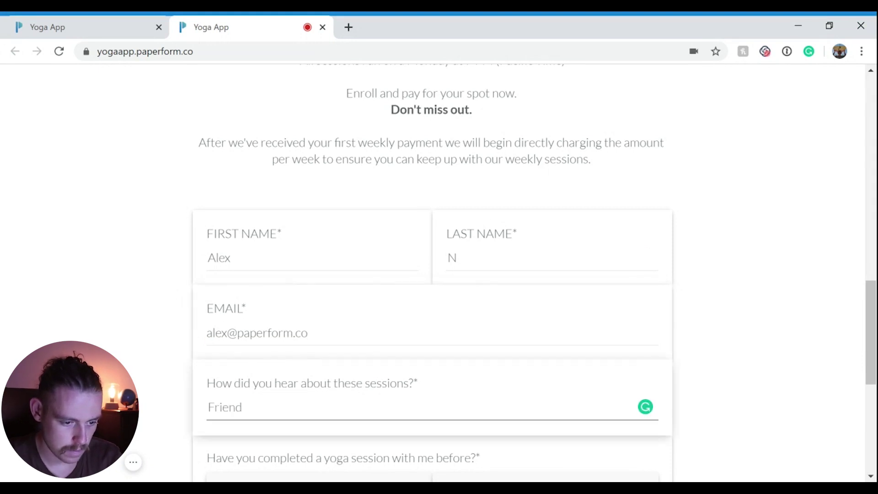
# - Answer No to prior sessions, choose the $15.00/week Yoga Sessions membership and continue
pyautogui.scroll(-5, 309, 372)
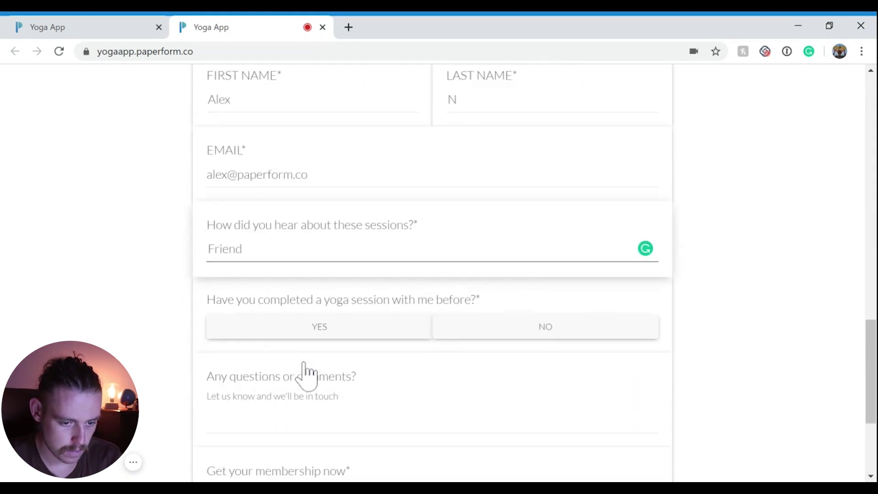
pyautogui.click(516, 284)
pyautogui.scroll(-3, 378, 393)
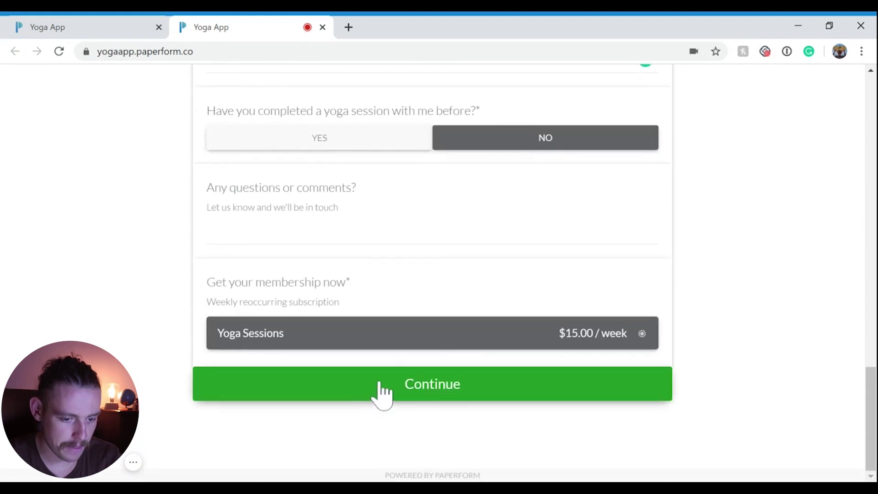
pyautogui.click(451, 349)
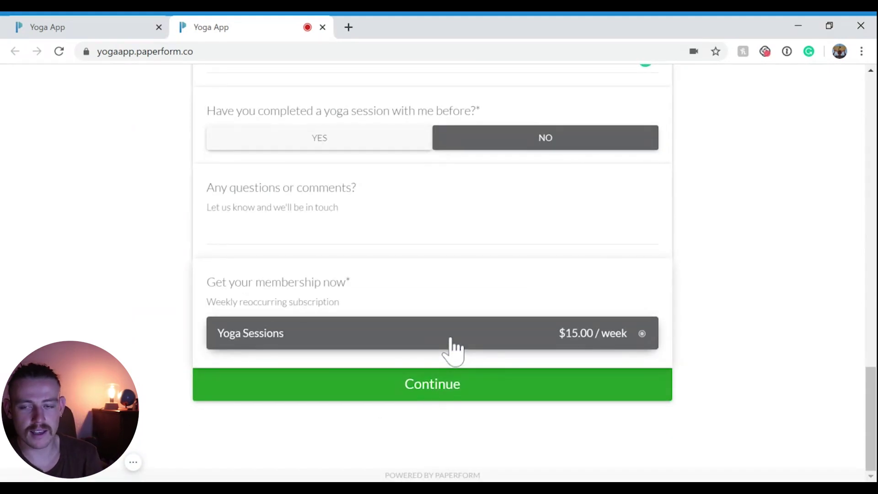
pyautogui.click(479, 390)
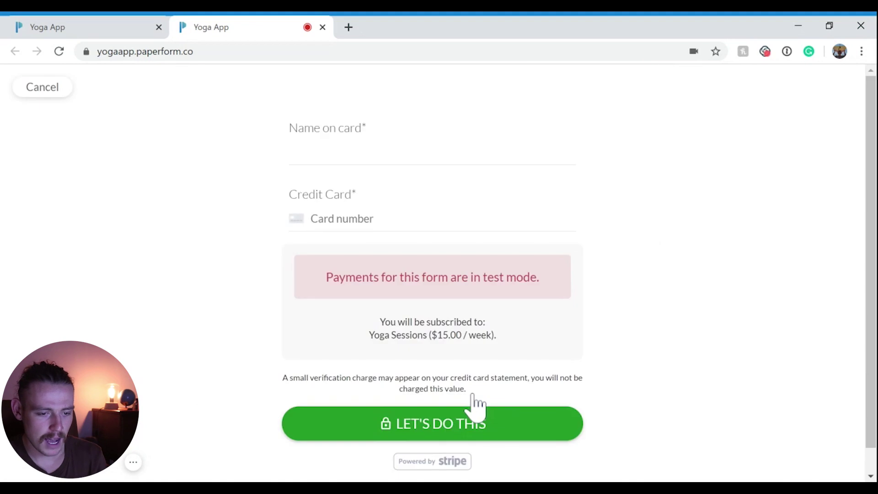
pyautogui.click(388, 151)
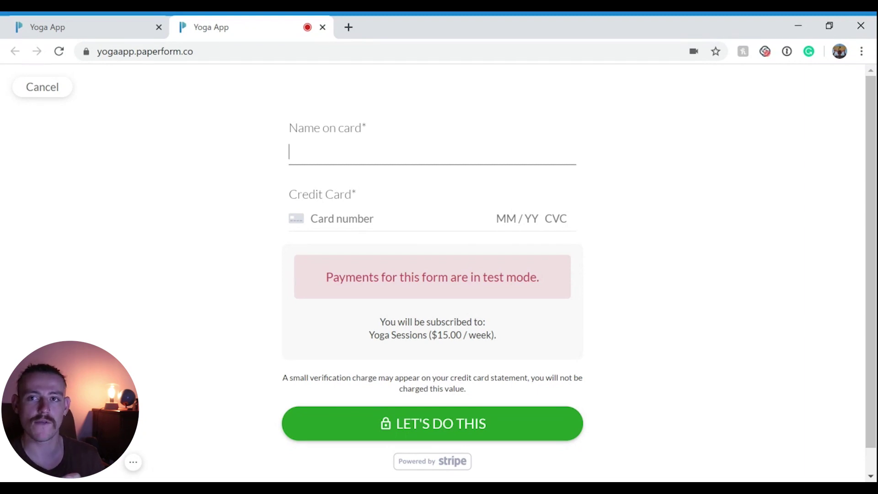
pyautogui.write('Alex')
pyautogui.click(311, 218)
pyautogui.write('41')
pyautogui.press('BackSpace')
pyautogui.write('2')
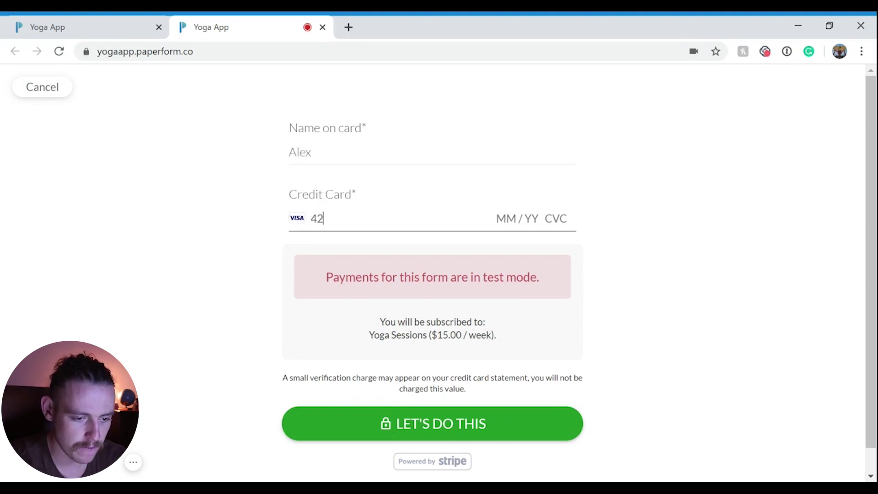
pyautogui.write('42 4242 4242 424')
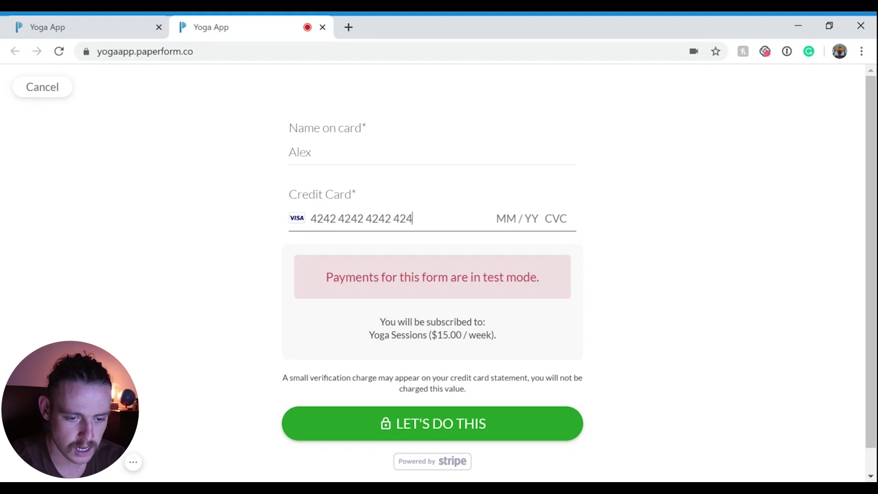
pyautogui.write('2 04 / 24 242')
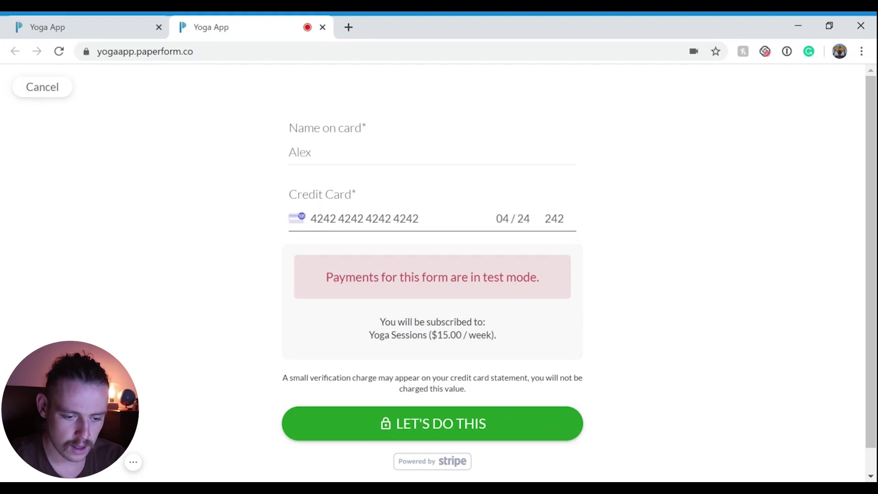
pyautogui.click(496, 440)
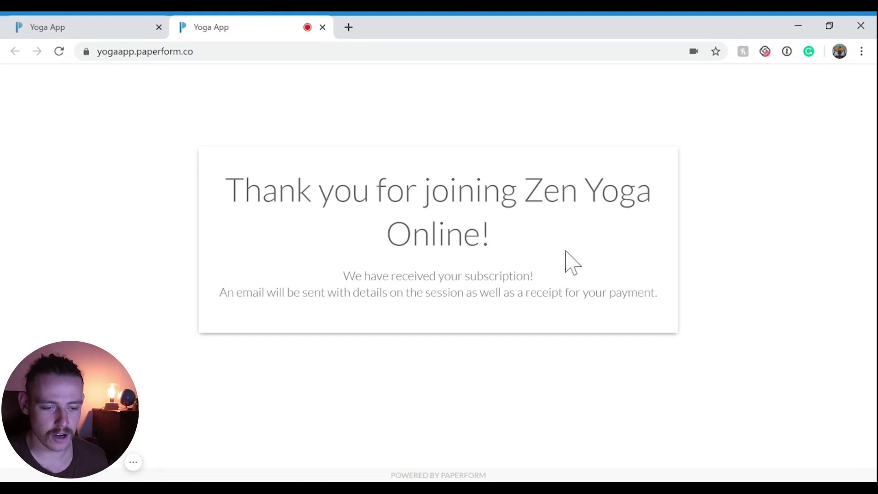
pyautogui.moveTo(662, 297); pyautogui.dragTo(229, 303)
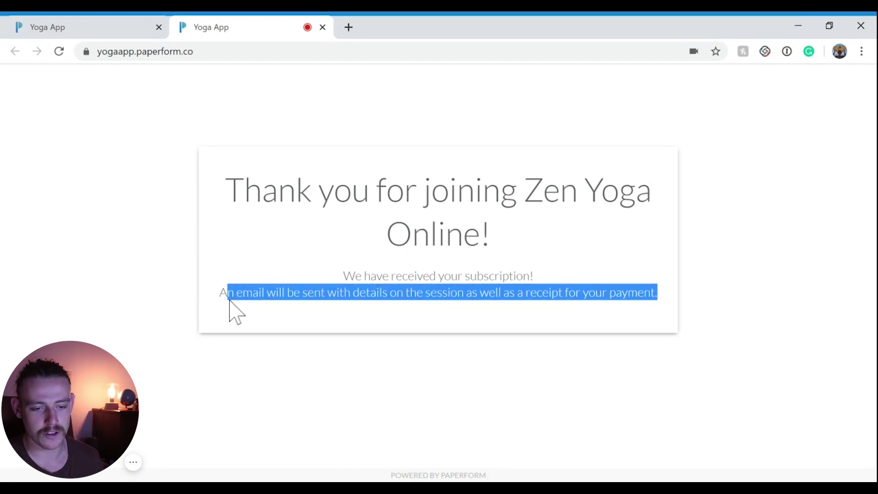
pyautogui.click(738, 349)
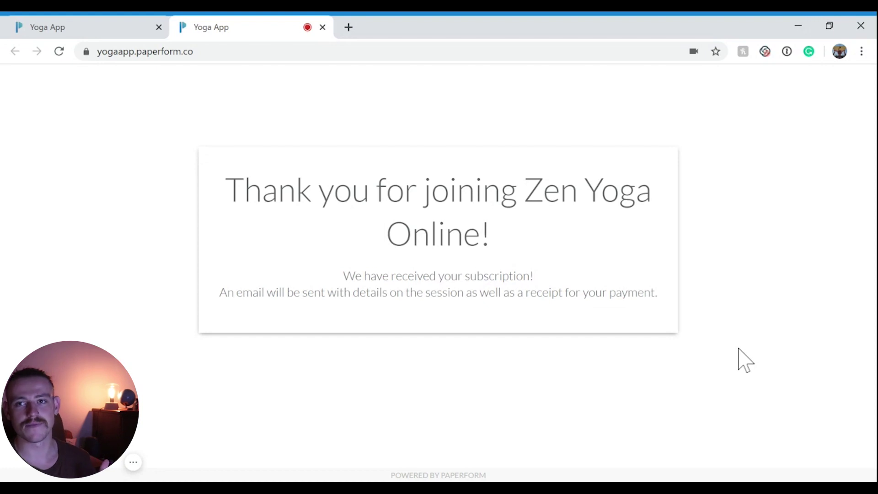